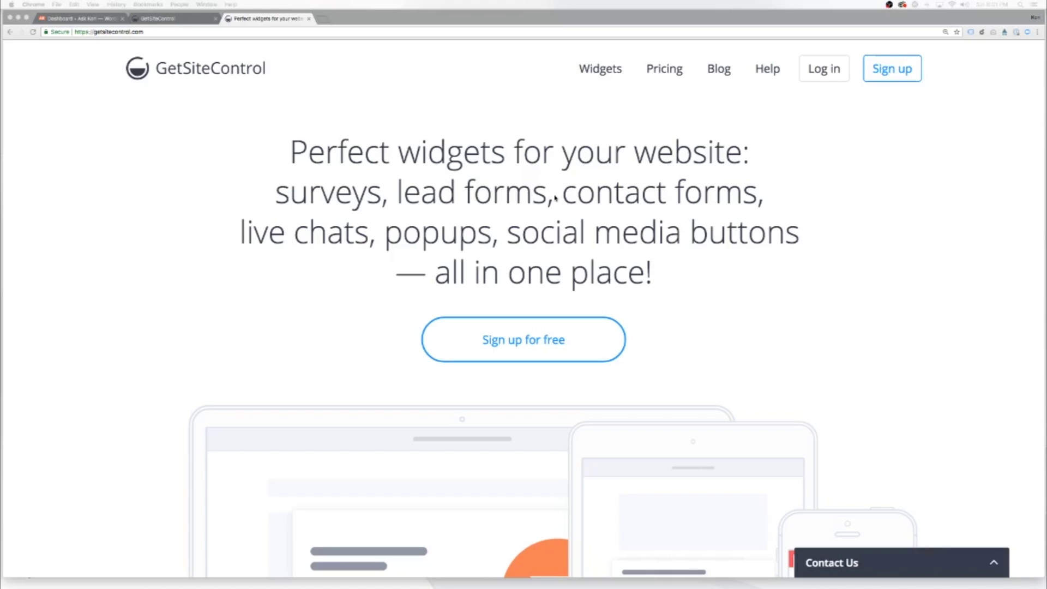
scroll(555, 198, "down", 2)
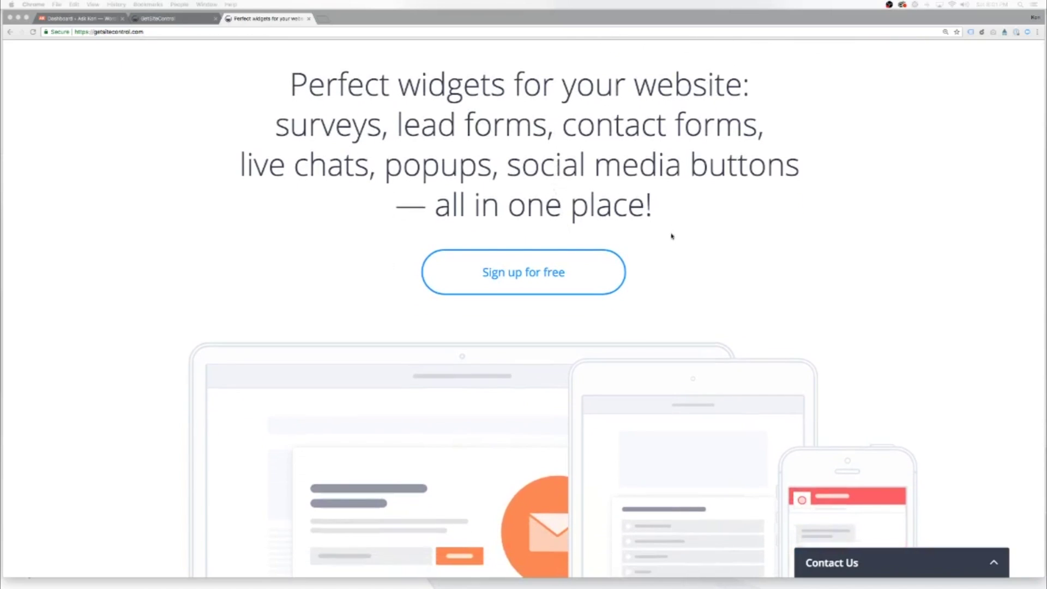
scroll(662, 264, "down", 4)
scroll(662, 264, "down", 4)
scroll(662, 263, "down", 4)
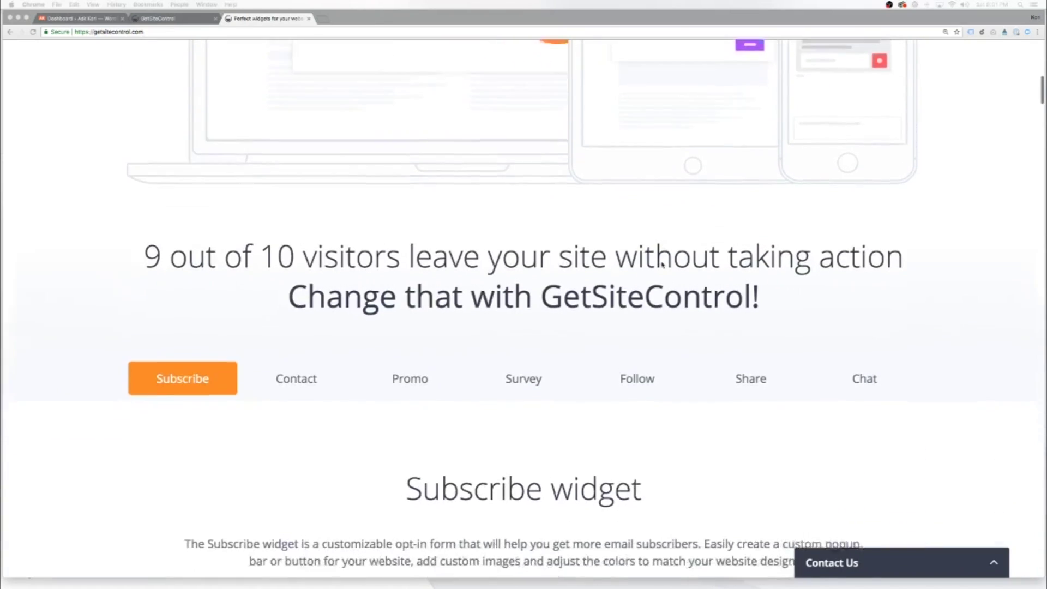
scroll(662, 263, "down", 2)
scroll(662, 264, "down", 2)
scroll(662, 263, "down", 2)
scroll(661, 264, "down", 2)
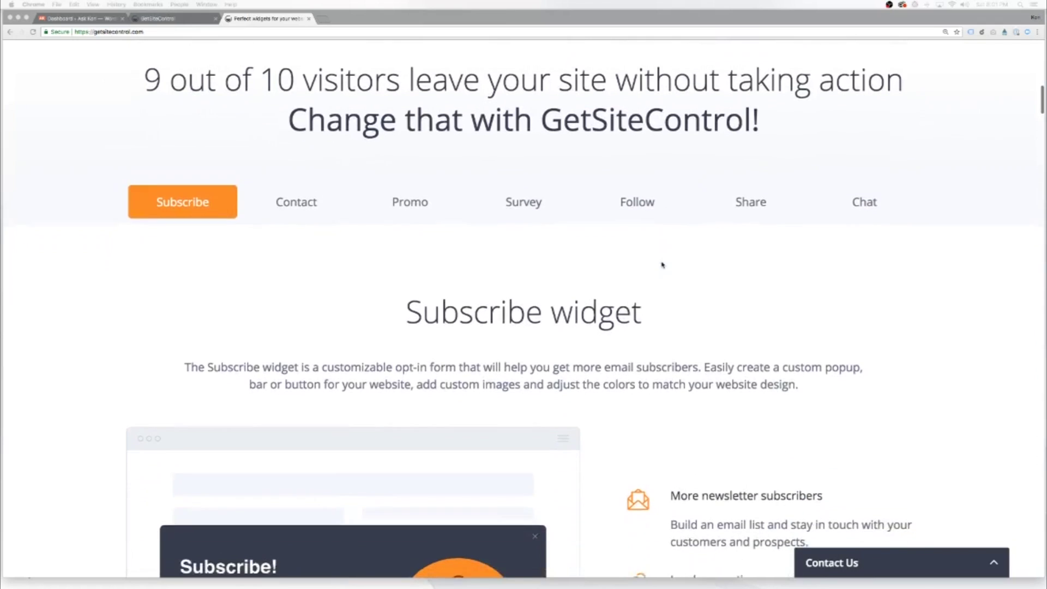
scroll(662, 263, "down", 1)
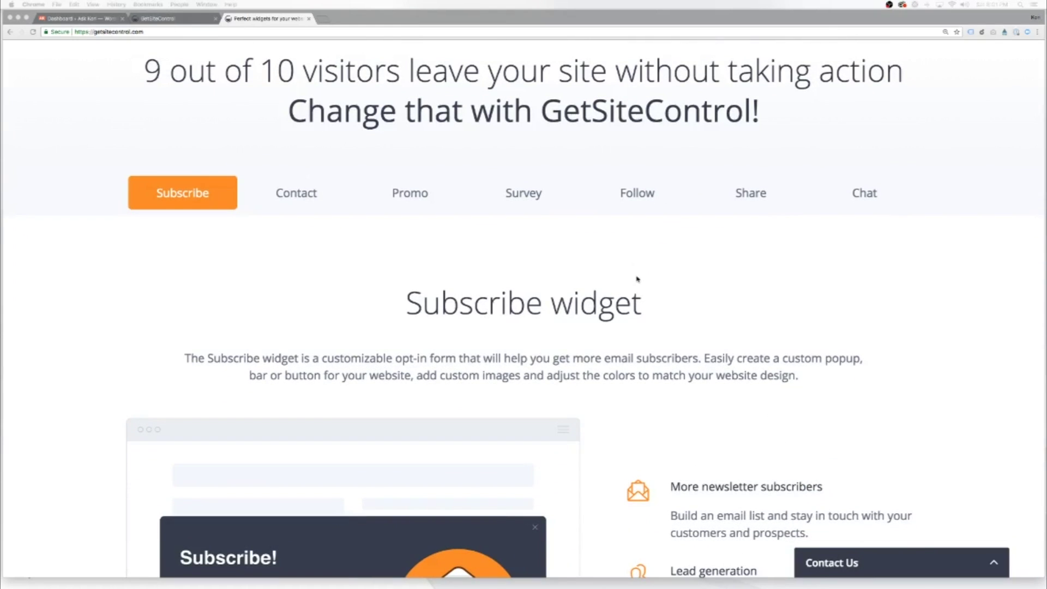
scroll(638, 279, "down", 1)
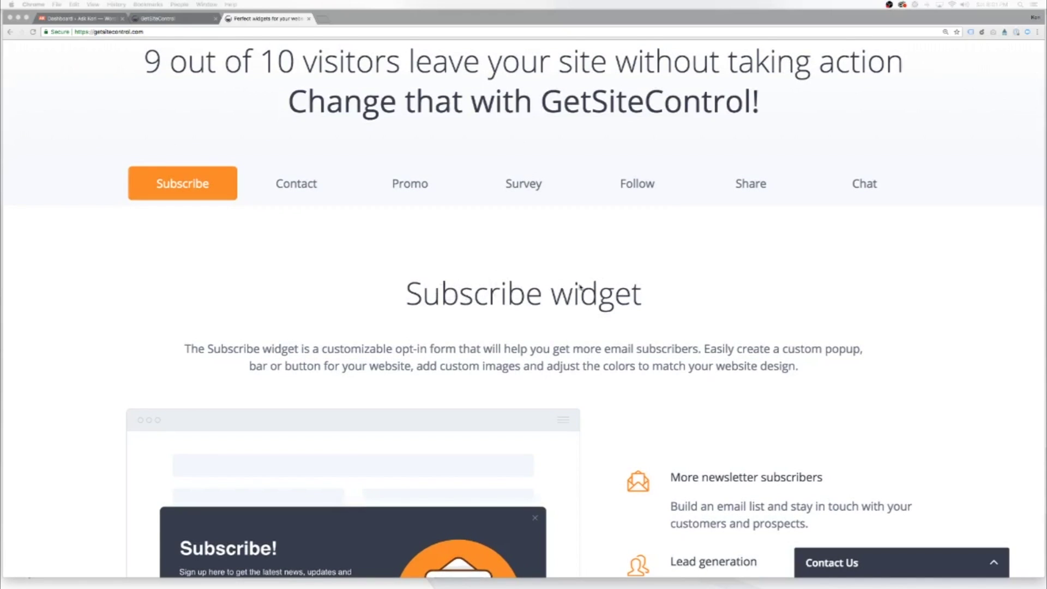
scroll(599, 290, "down", 5)
scroll(600, 290, "down", 5)
scroll(600, 290, "down", 1)
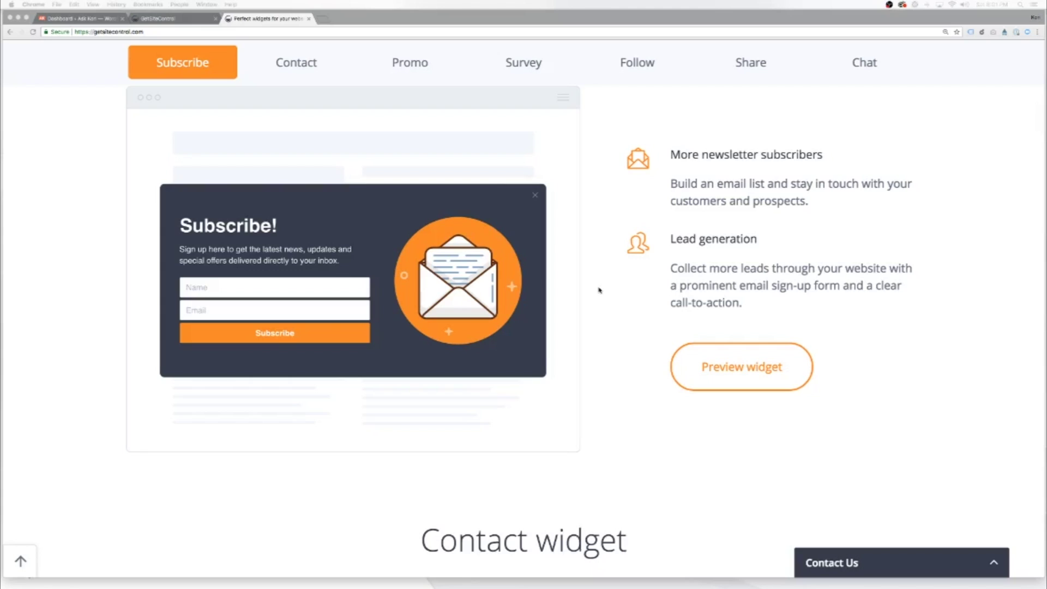
scroll(600, 290, "down", 3)
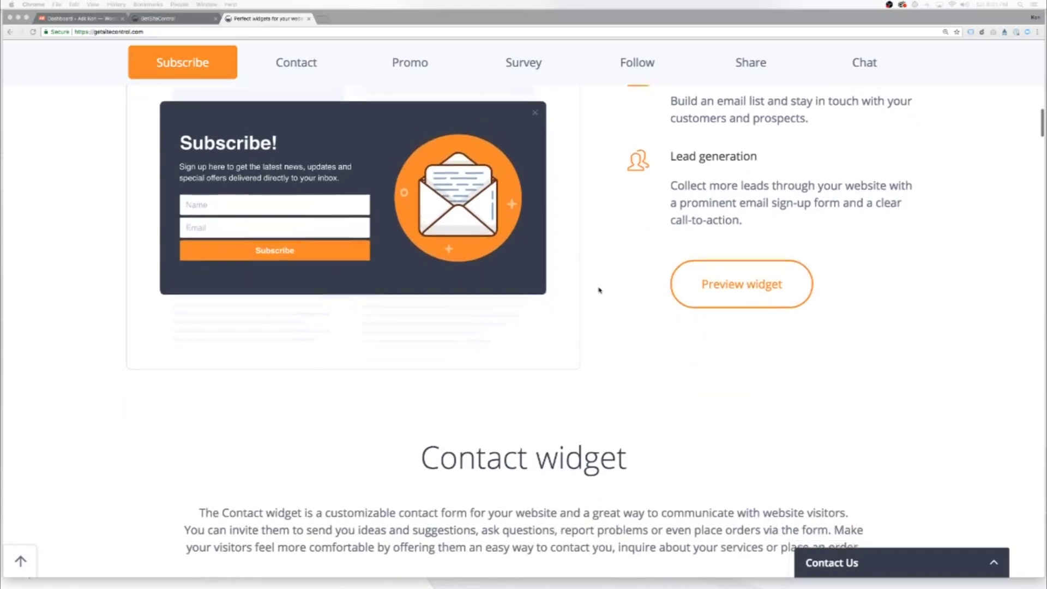
scroll(599, 289, "down", 3)
scroll(600, 289, "down", 2)
scroll(600, 290, "down", 2)
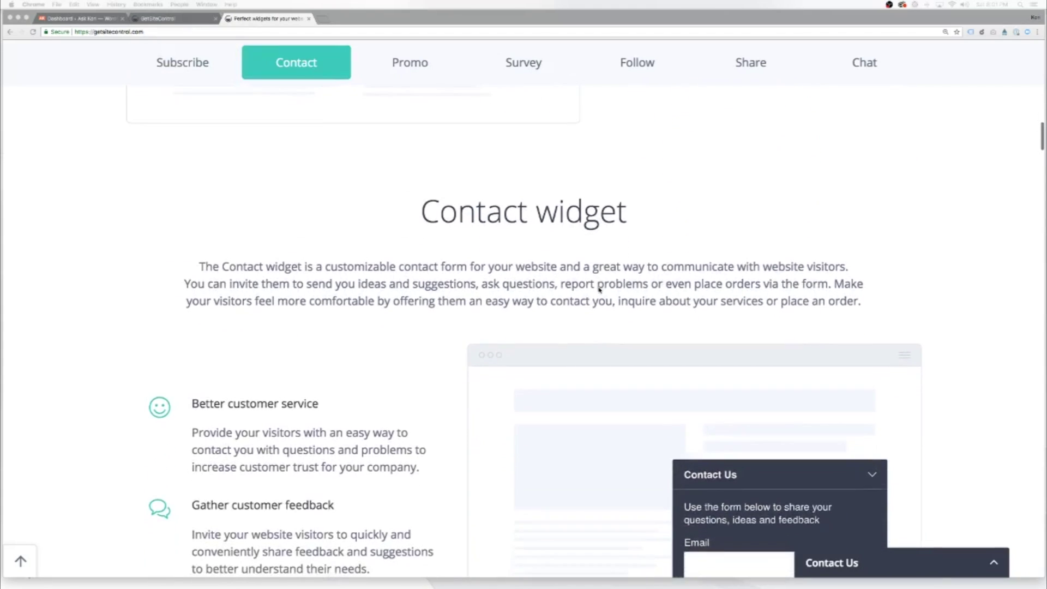
scroll(600, 289, "down", 2)
scroll(600, 289, "down", 2)
scroll(600, 290, "down", 1)
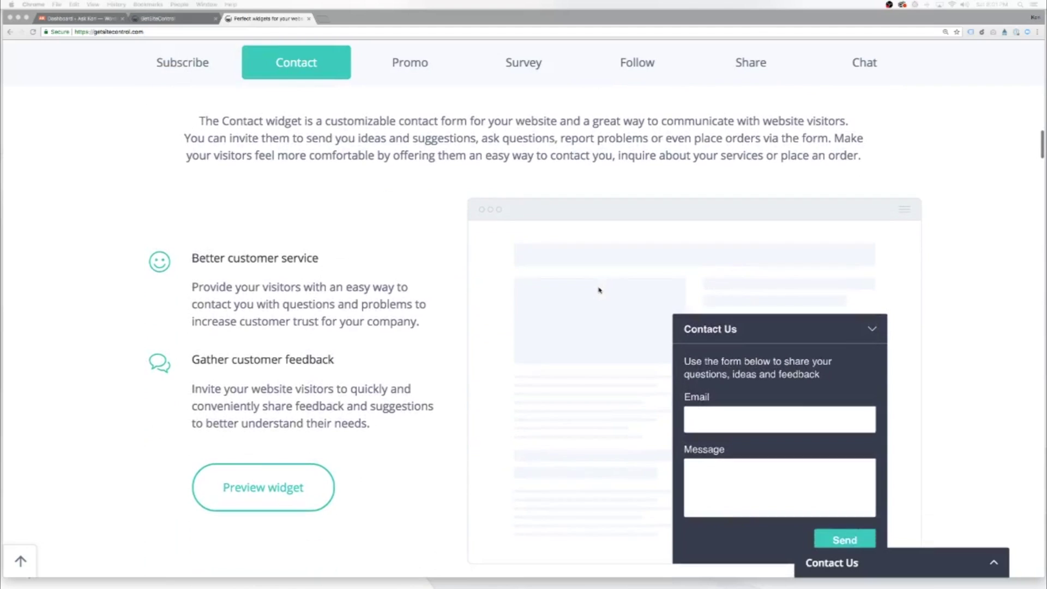
scroll(600, 289, "up", 2)
scroll(600, 289, "up", 3)
scroll(600, 290, "up", 2)
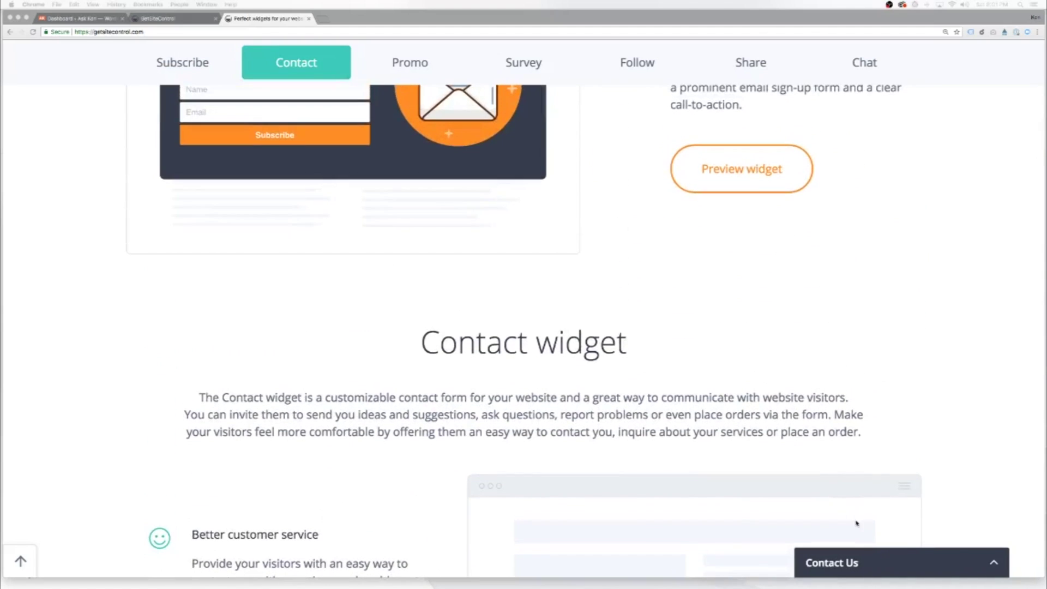
Try the live Contact Us form preview, then collapse it again
left_click(849, 566)
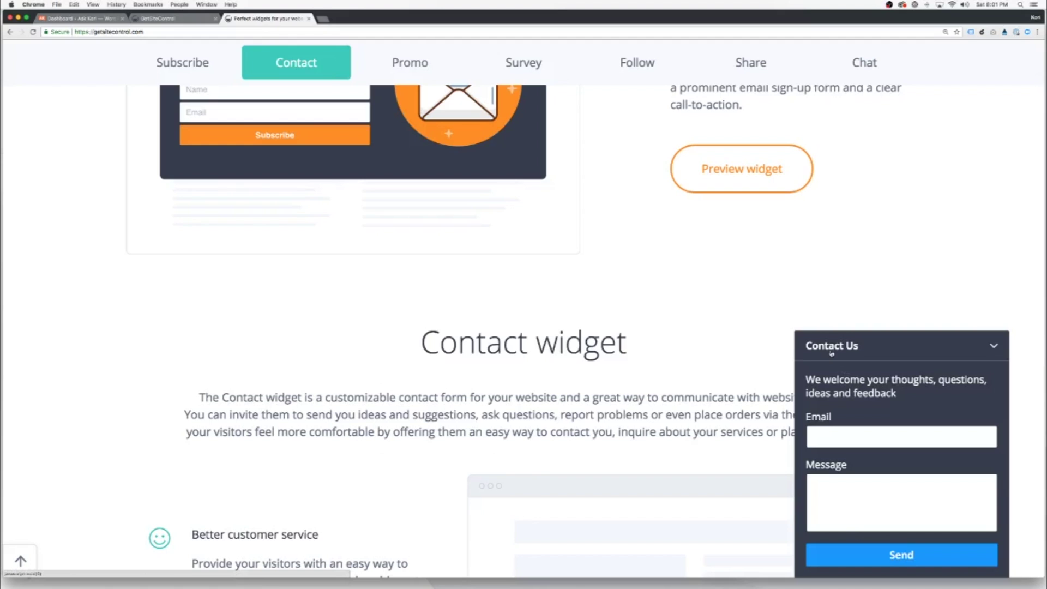
left_click(831, 345)
scroll(457, 409, "up", 5)
scroll(456, 435, "down", 10)
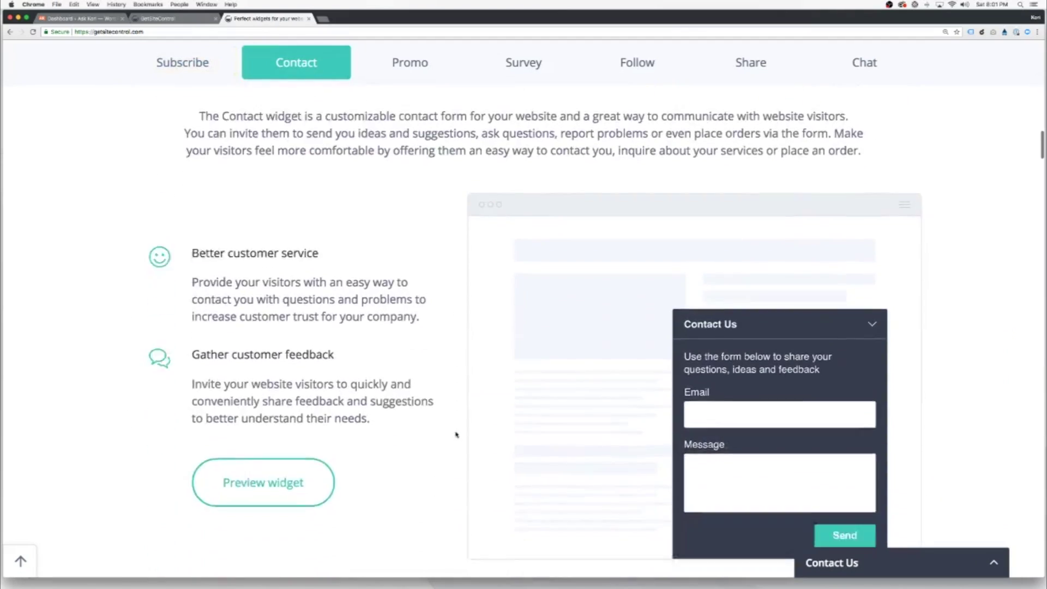
scroll(457, 434, "down", 5)
scroll(456, 435, "down", 5)
scroll(457, 434, "down", 5)
scroll(457, 435, "down", 3)
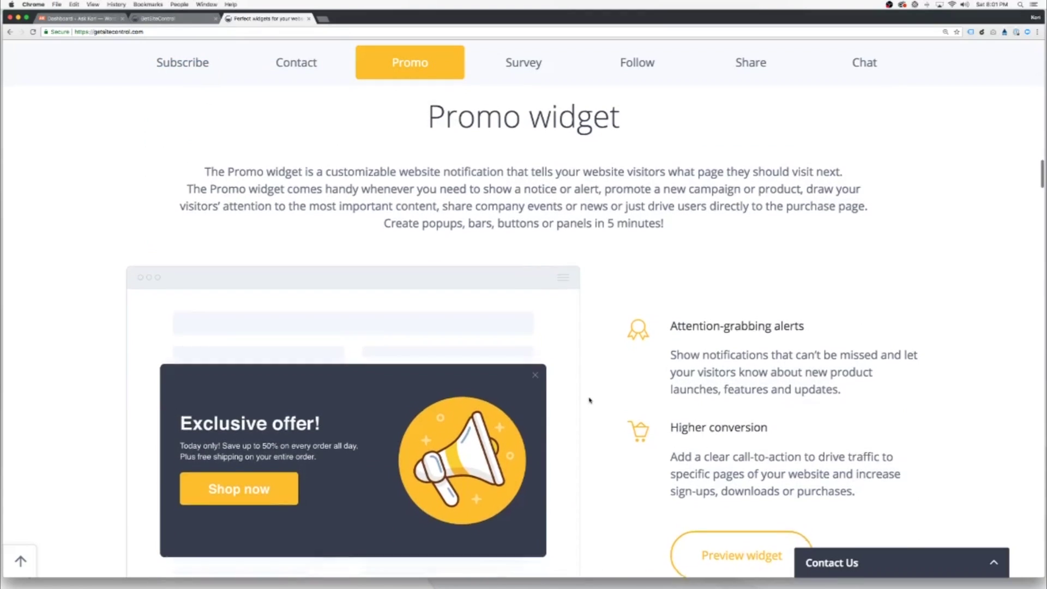
scroll(588, 400, "down", 1)
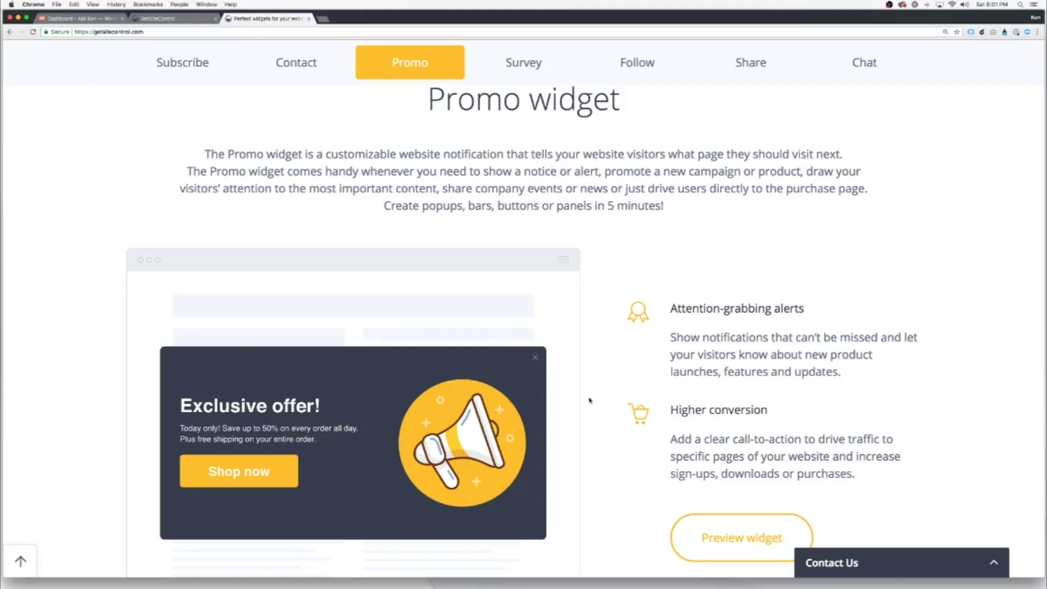
scroll(589, 400, "down", 5)
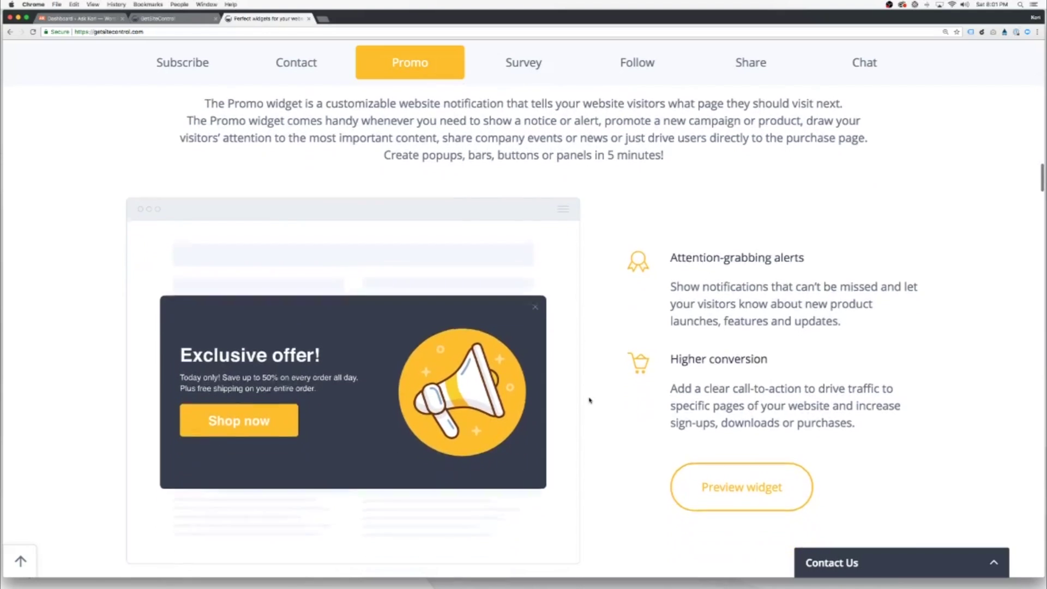
scroll(589, 400, "down", 5)
scroll(589, 400, "down", 3)
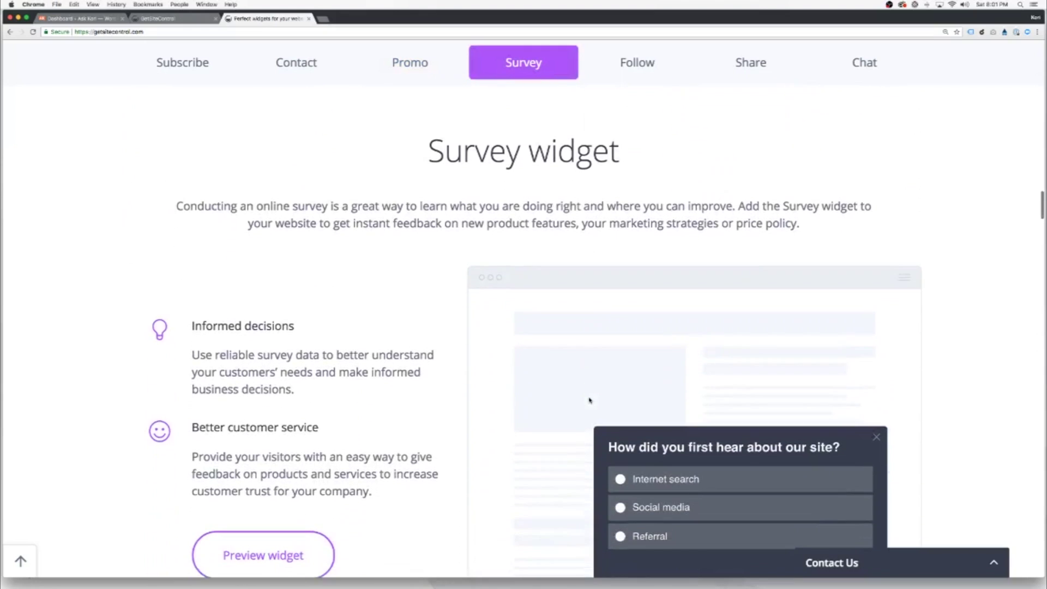
scroll(589, 401, "down", 1)
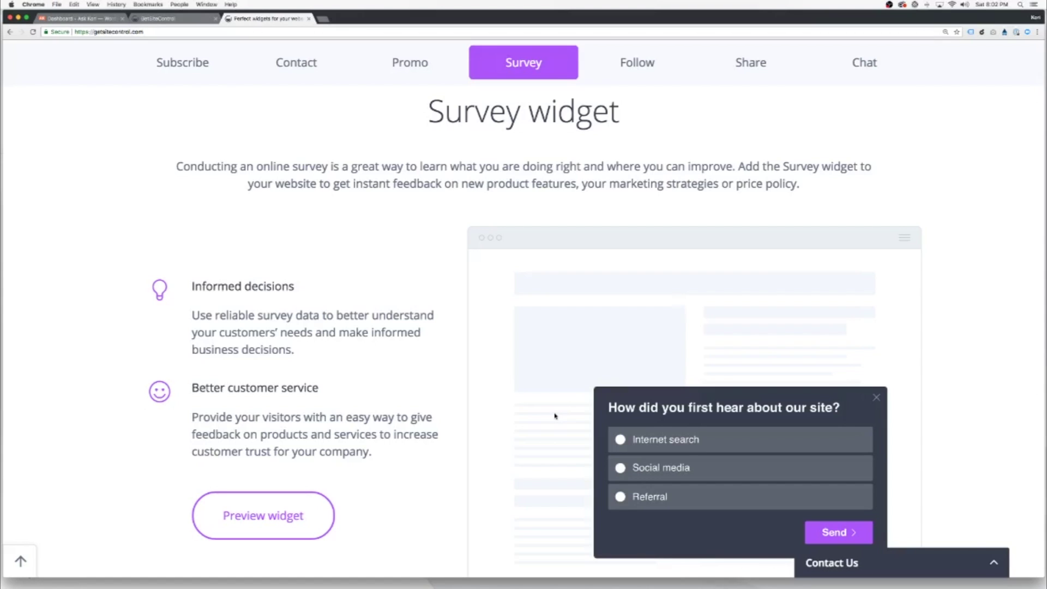
scroll(555, 416, "down", 3)
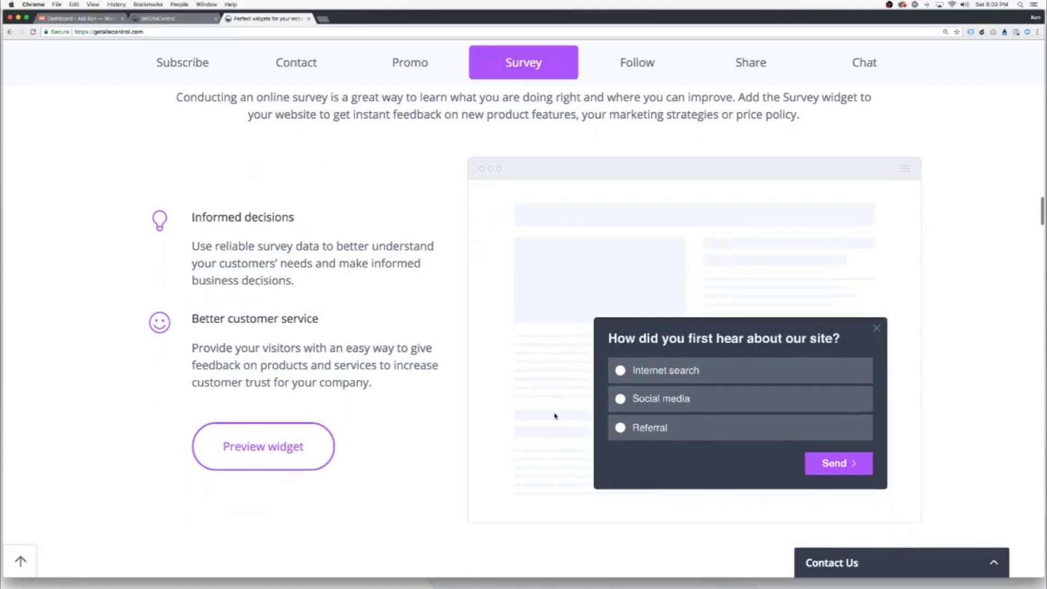
scroll(555, 416, "down", 5)
scroll(555, 415, "down", 3)
scroll(556, 416, "down", 3)
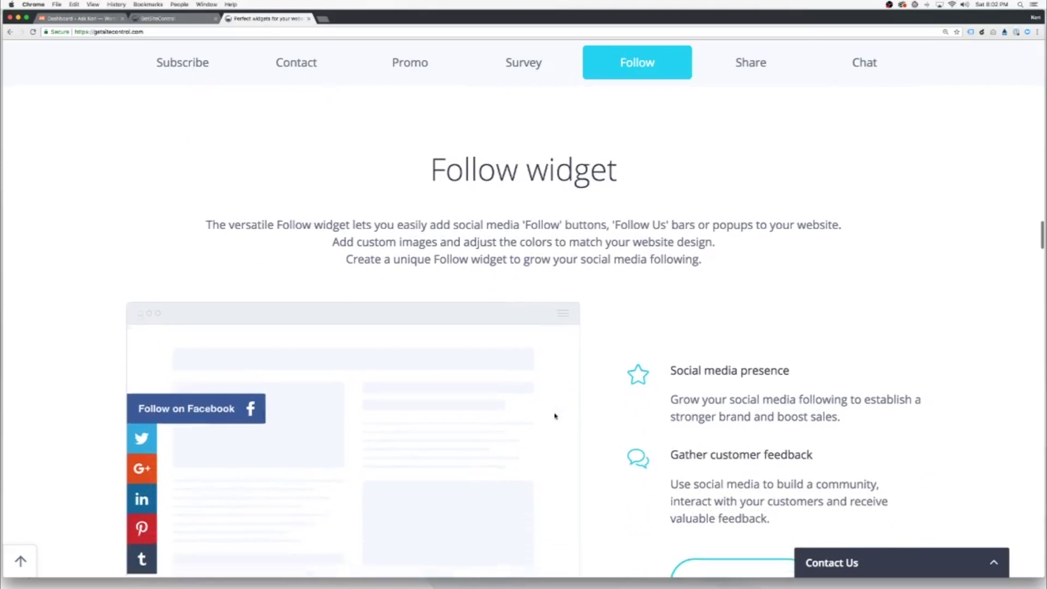
scroll(555, 417, "down", 2)
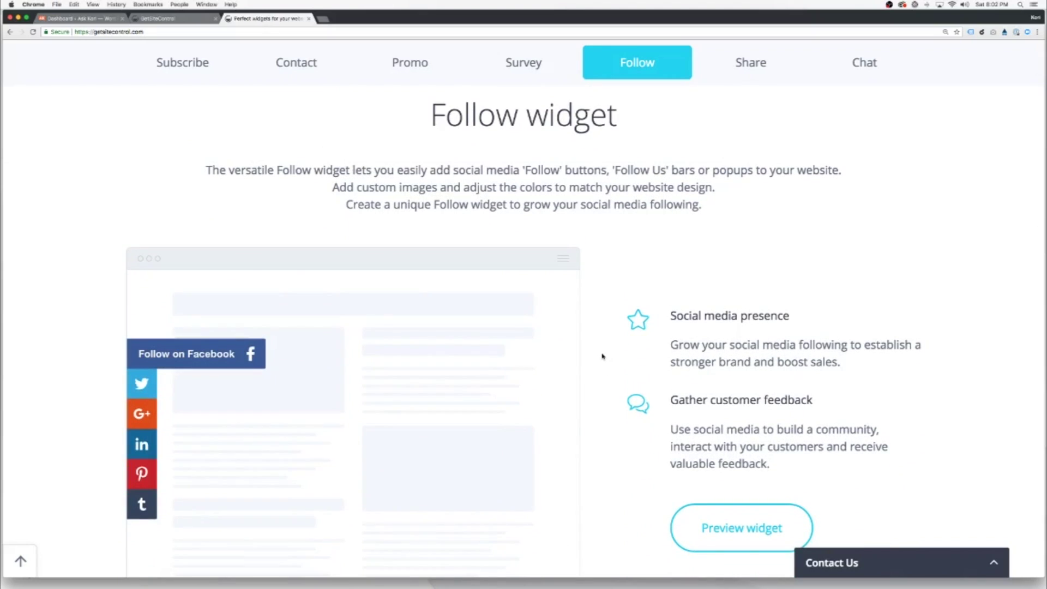
scroll(604, 355, "down", 2)
scroll(603, 356, "down", 4)
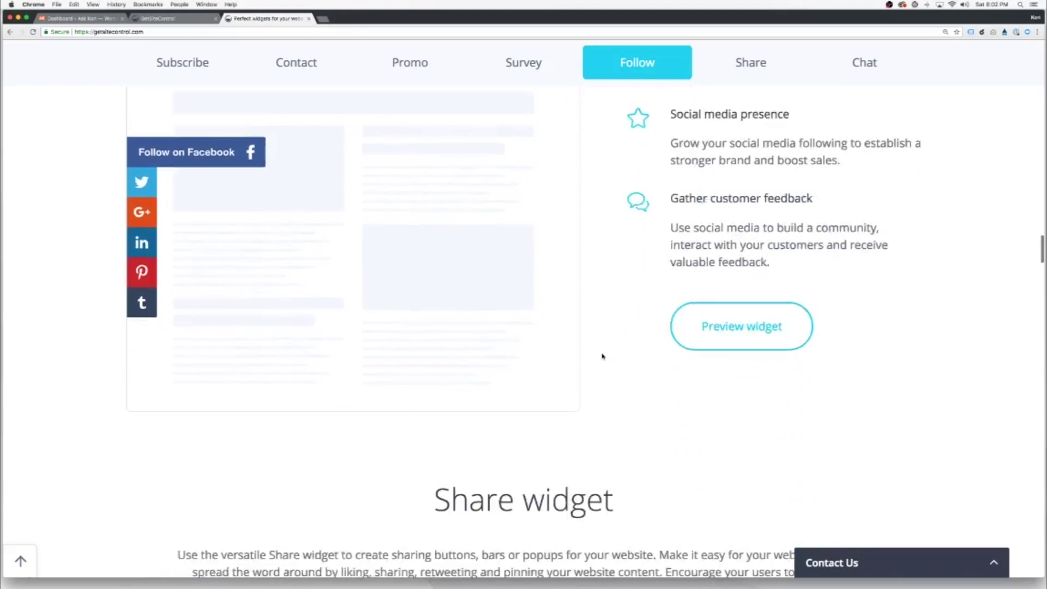
scroll(602, 356, "down", 5)
scroll(603, 357, "down", 3)
scroll(603, 354, "down", 2)
scroll(602, 354, "down", 2)
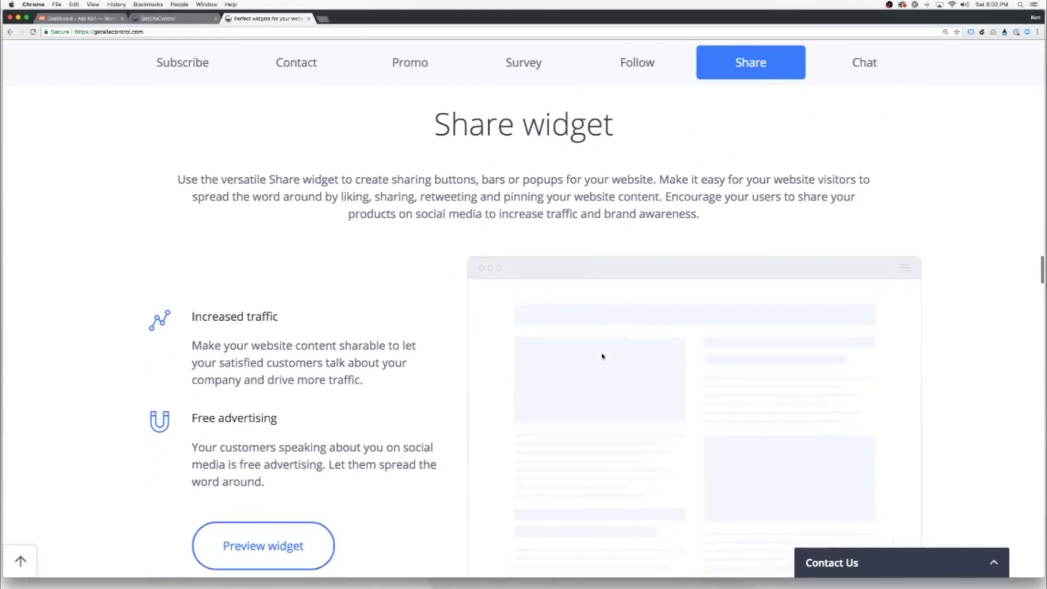
scroll(602, 354, "down", 1)
scroll(602, 354, "down", 1)
scroll(603, 356, "down", 1)
scroll(603, 356, "down", 1)
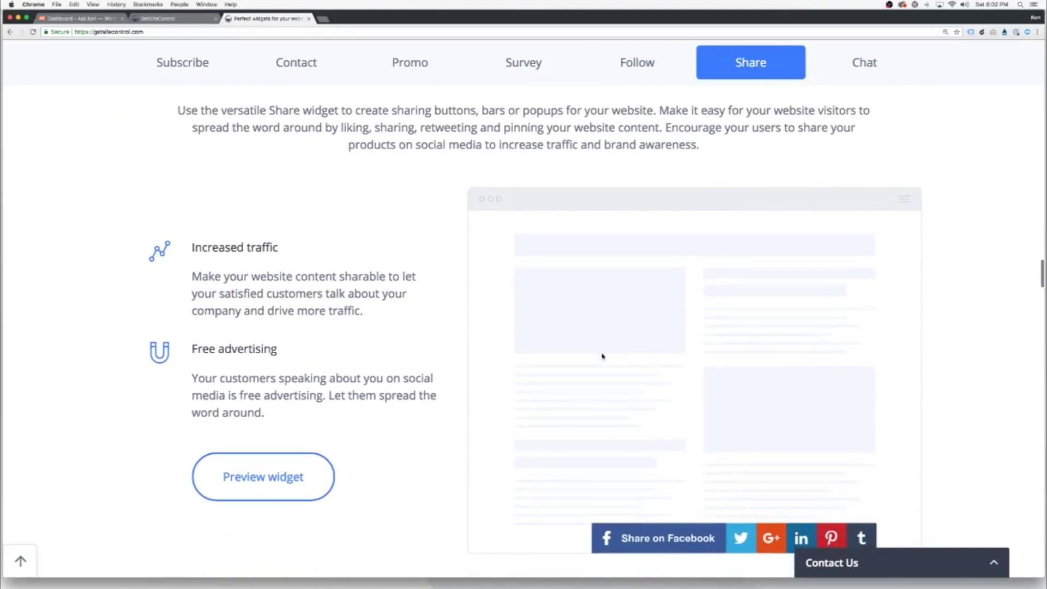
scroll(604, 356, "down", 1)
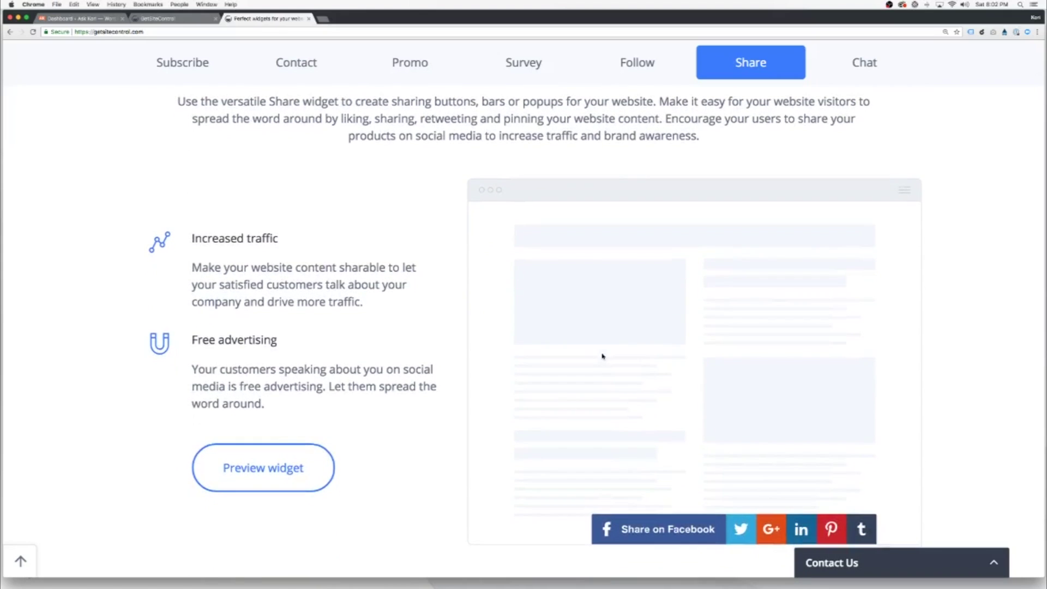
scroll(603, 356, "down", 1)
scroll(603, 355, "down", 1)
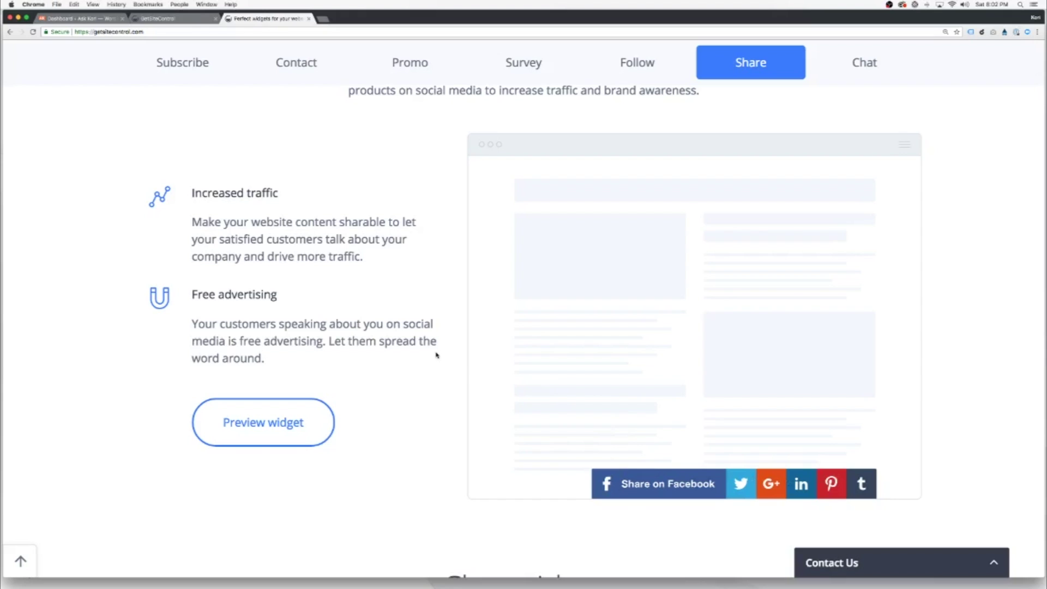
scroll(437, 356, "down", 3)
scroll(437, 356, "down", 3)
scroll(437, 355, "down", 2)
scroll(437, 355, "down", 2)
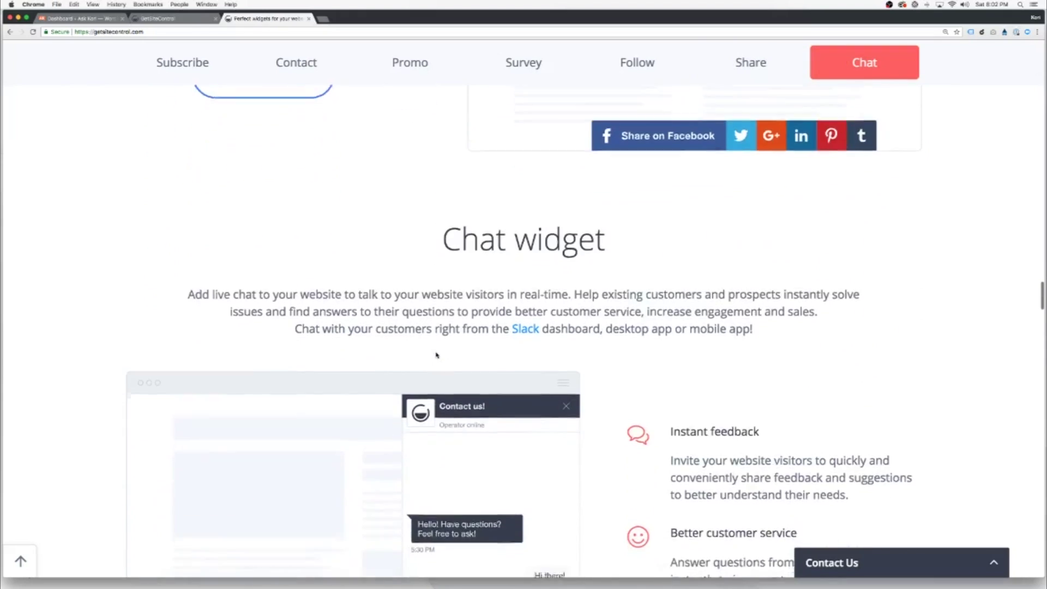
scroll(437, 356, "down", 2)
scroll(437, 355, "down", 1)
scroll(437, 355, "down", 1)
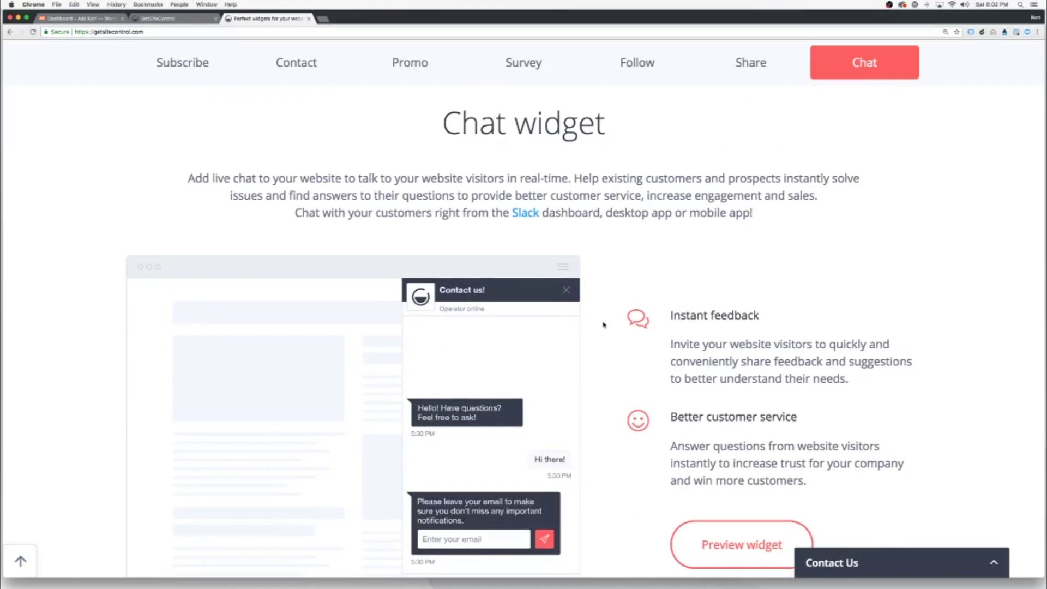
scroll(605, 325, "down", 1)
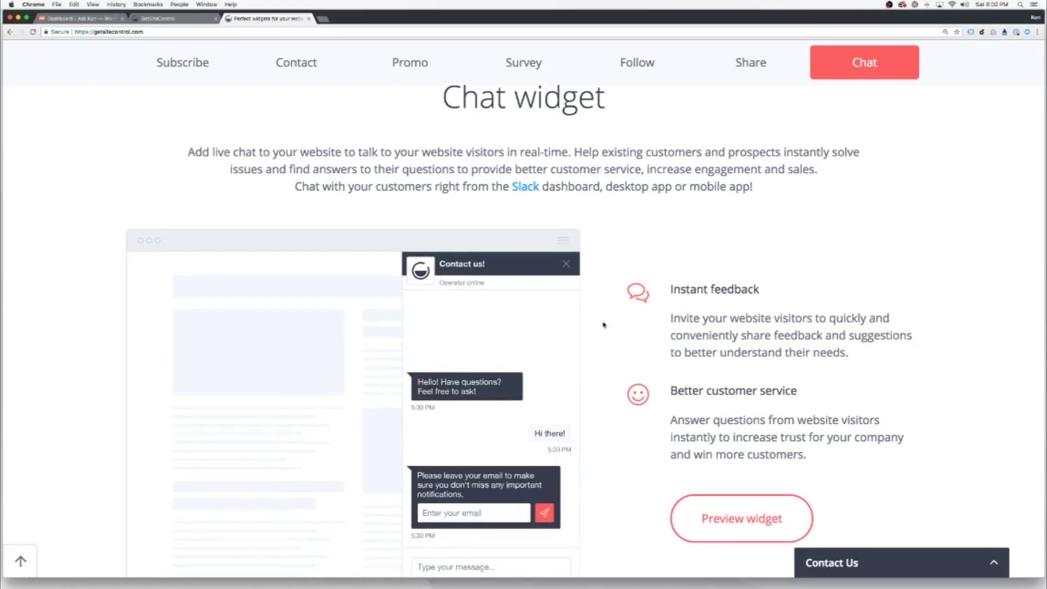
scroll(603, 325, "down", 1)
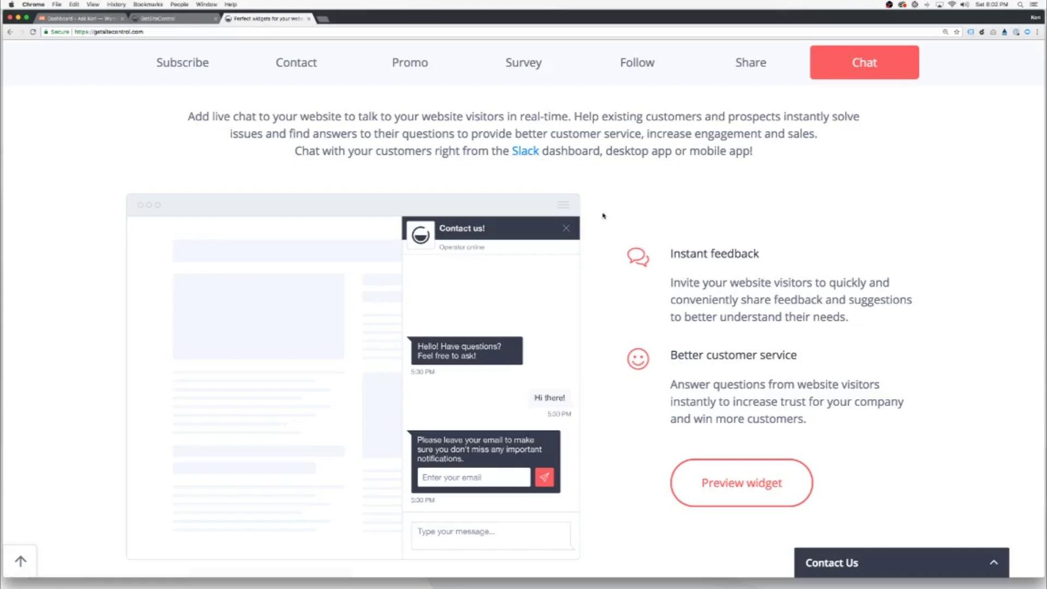
scroll(604, 216, "down", 5)
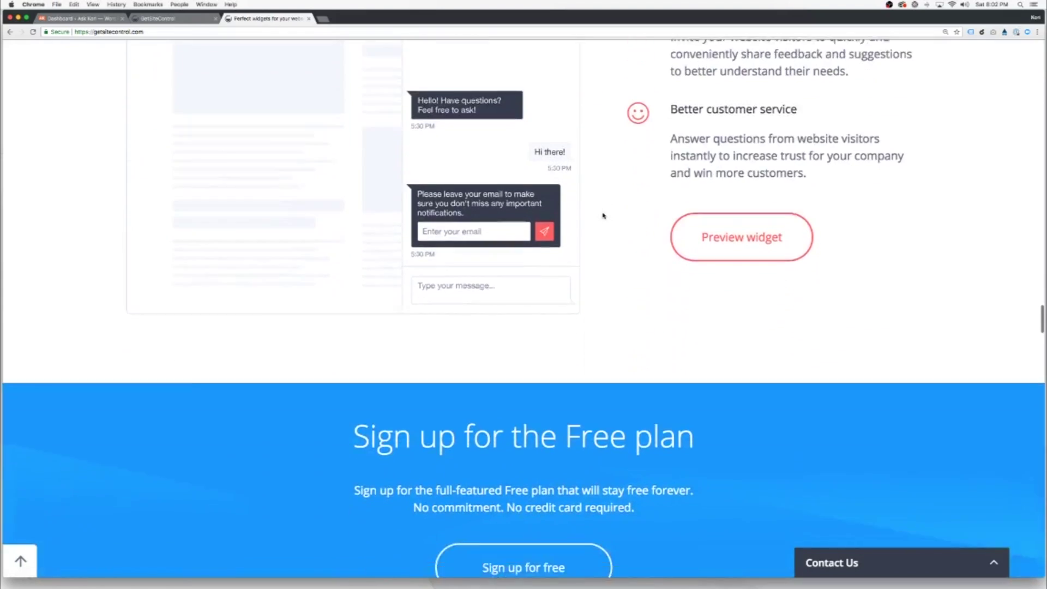
scroll(604, 215, "down", 5)
scroll(604, 216, "down", 1)
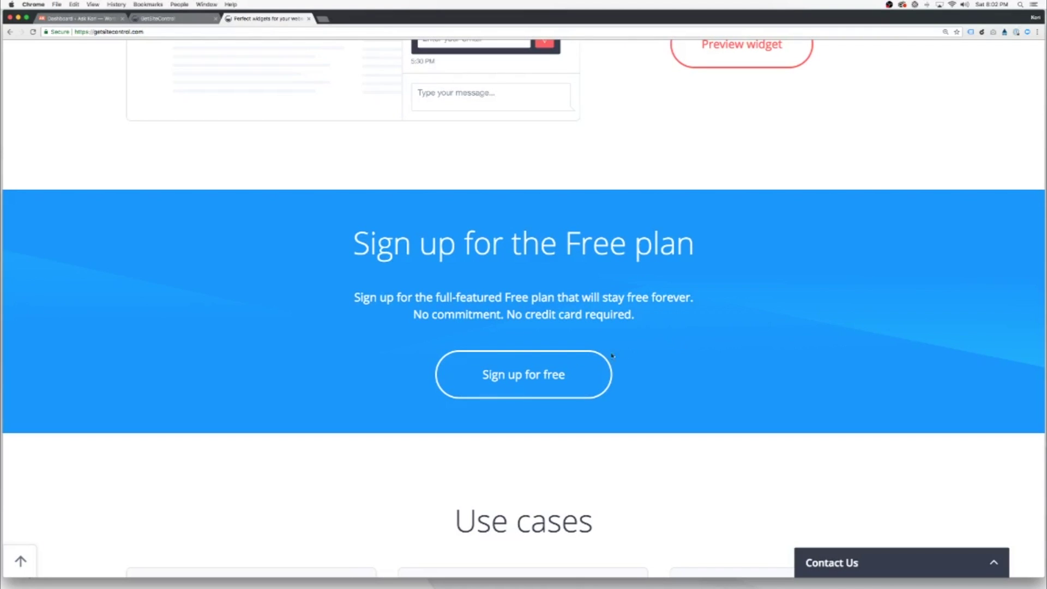
Dismiss the free sign-up dialog without signing up and go to the Subscribe widget's page
left_click(524, 376)
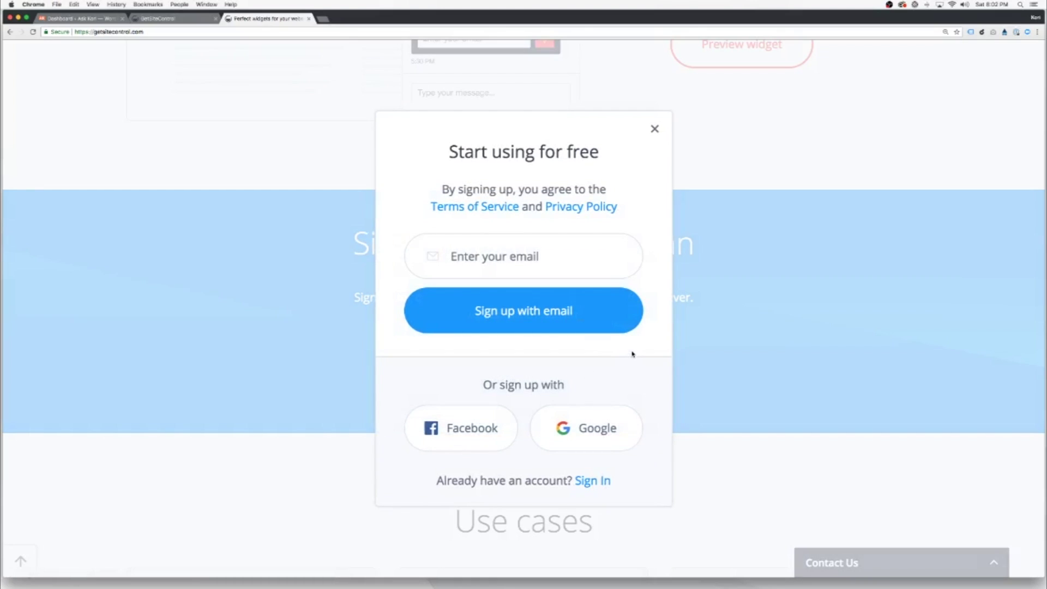
left_click(509, 271)
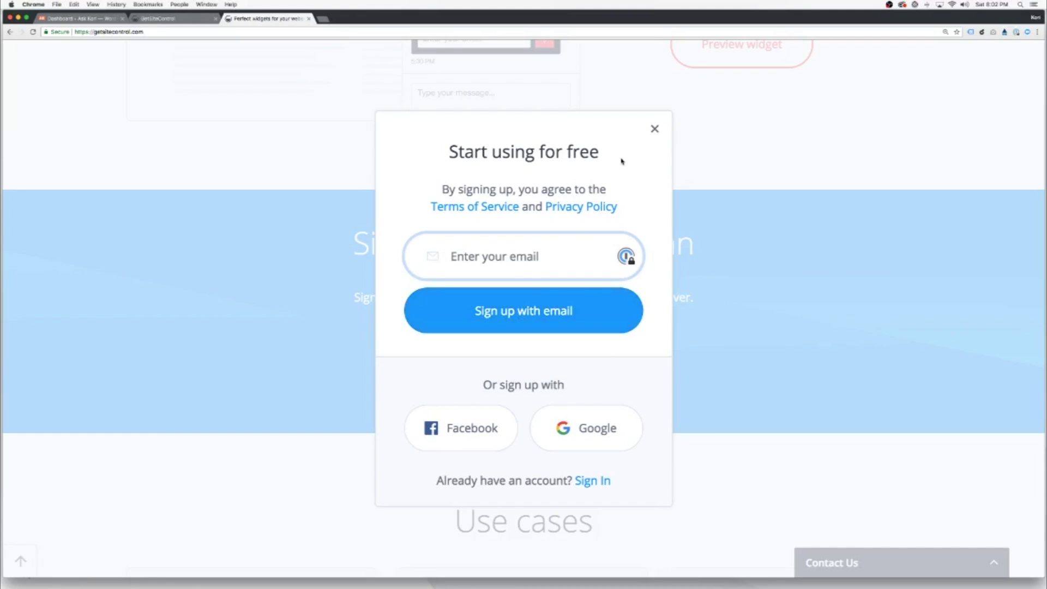
left_click(655, 129)
scroll(647, 155, "up", 10)
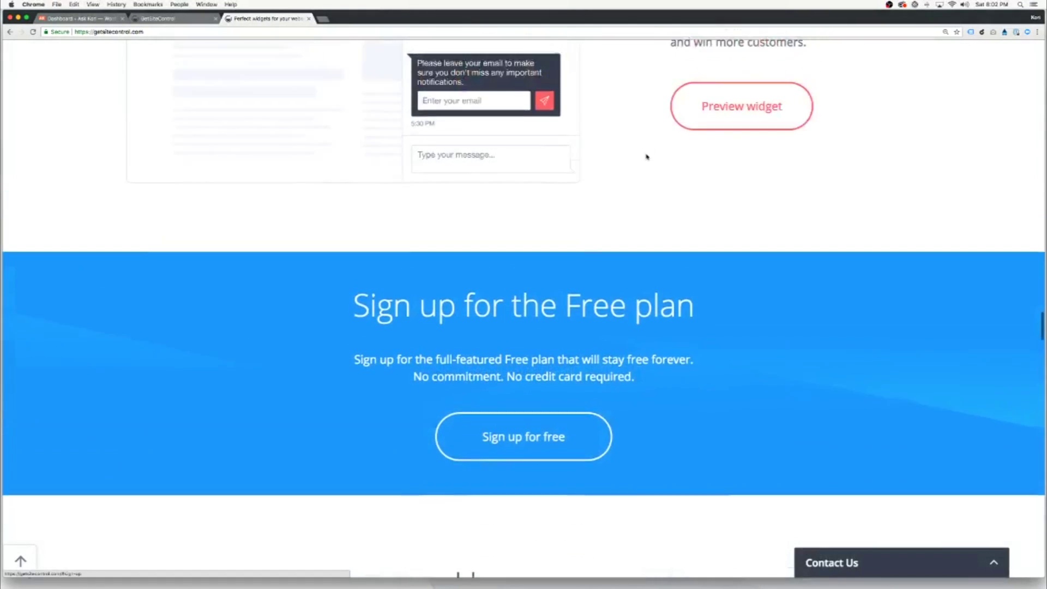
scroll(647, 155, "up", 10)
scroll(647, 156, "up", 8)
scroll(646, 156, "up", 8)
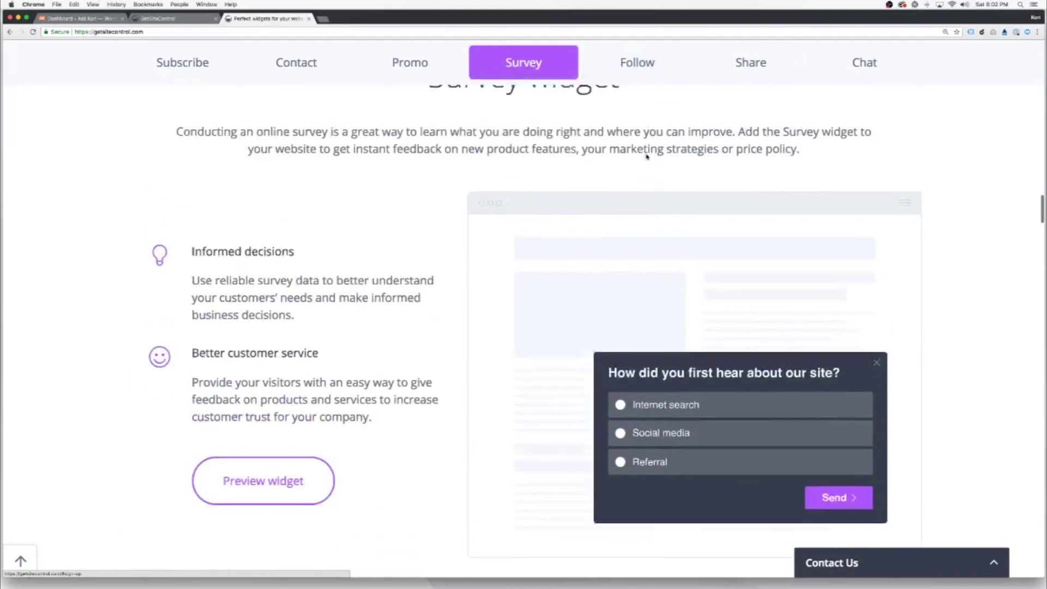
scroll(647, 156, "up", 8)
scroll(647, 155, "up", 5)
scroll(646, 156, "up", 6)
scroll(647, 155, "up", 8)
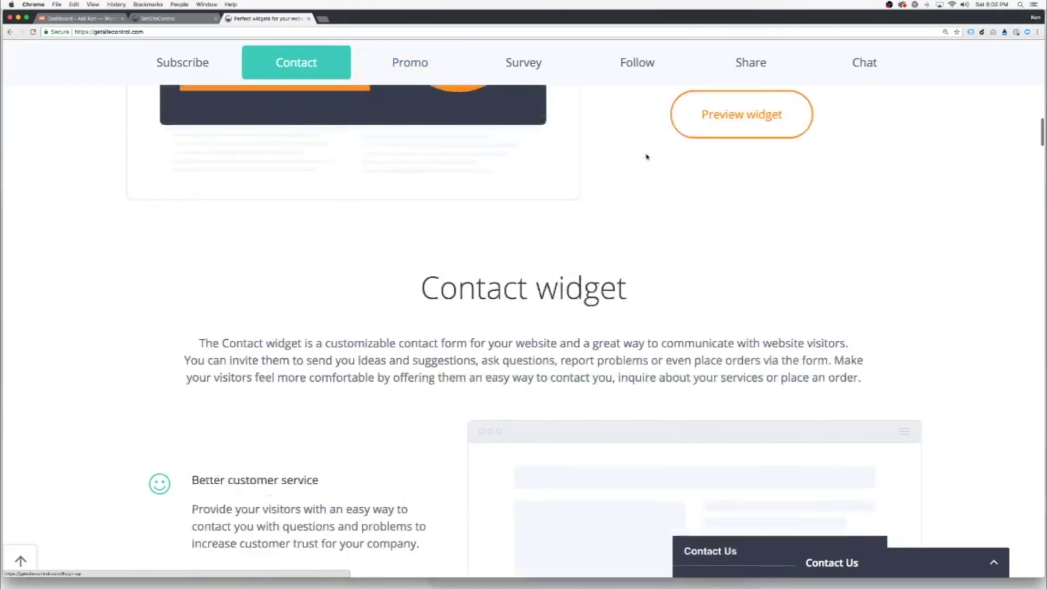
scroll(646, 156, "up", 8)
scroll(647, 156, "up", 2)
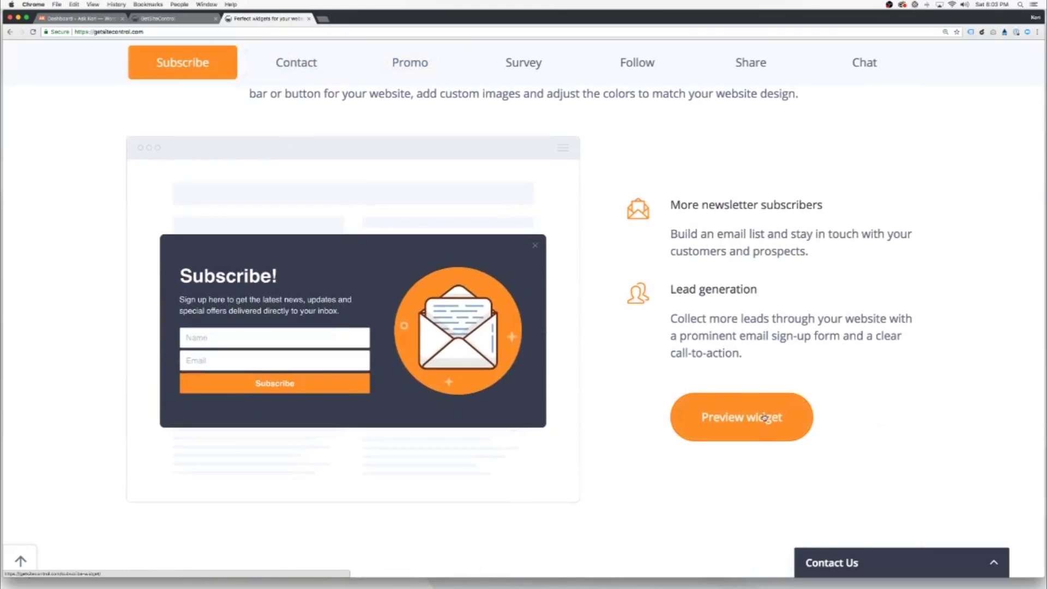
left_click(741, 436)
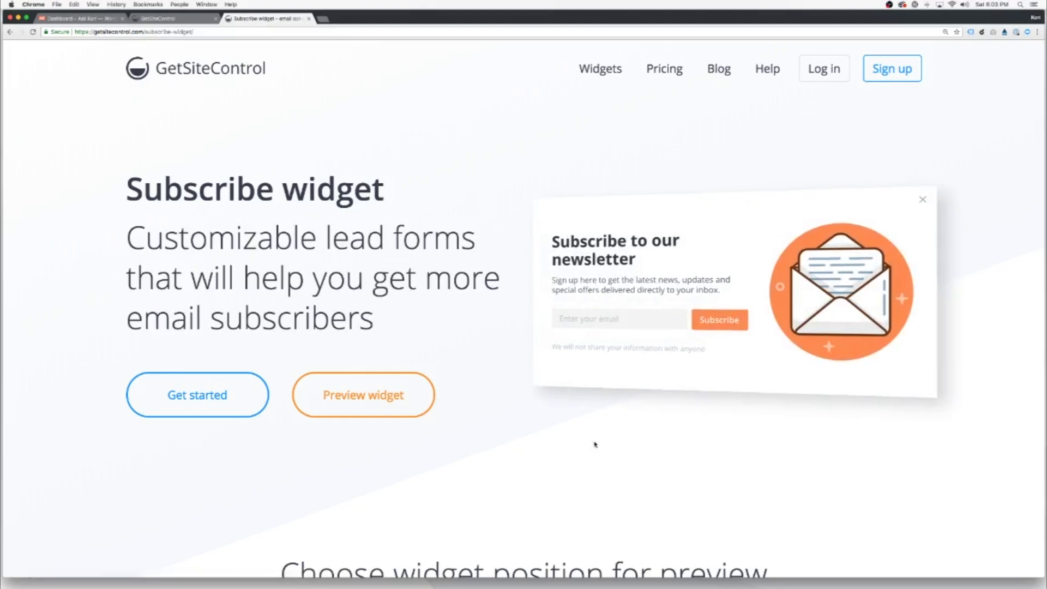
scroll(574, 450, "down", 3)
scroll(574, 450, "down", 2)
scroll(575, 451, "down", 1)
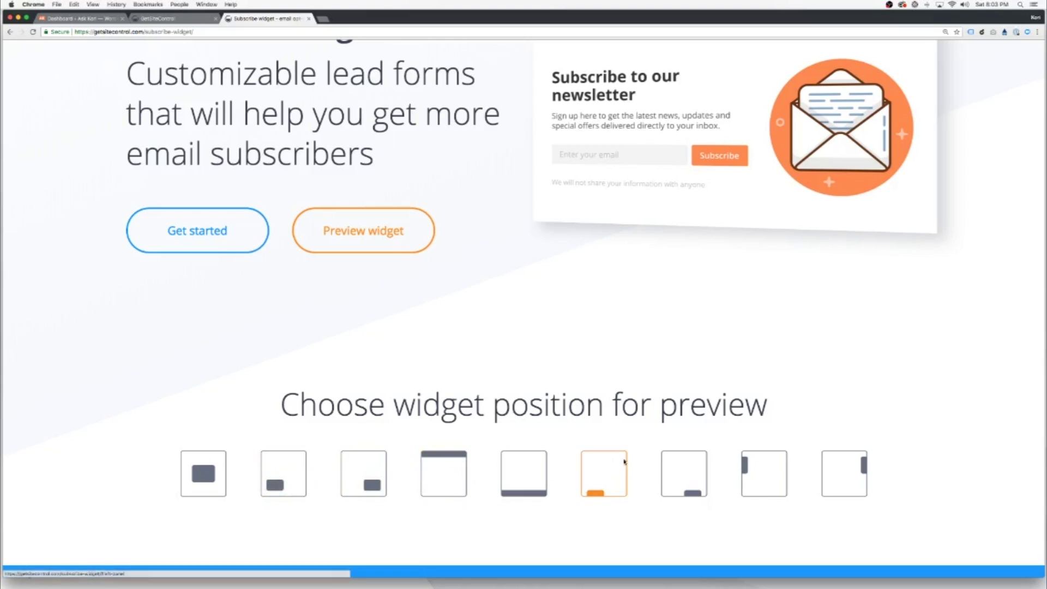
Preview the Subscribe widget as a centred popup, bottom-left and bottom-right fly-ins, and a bottom bar
left_click(205, 474)
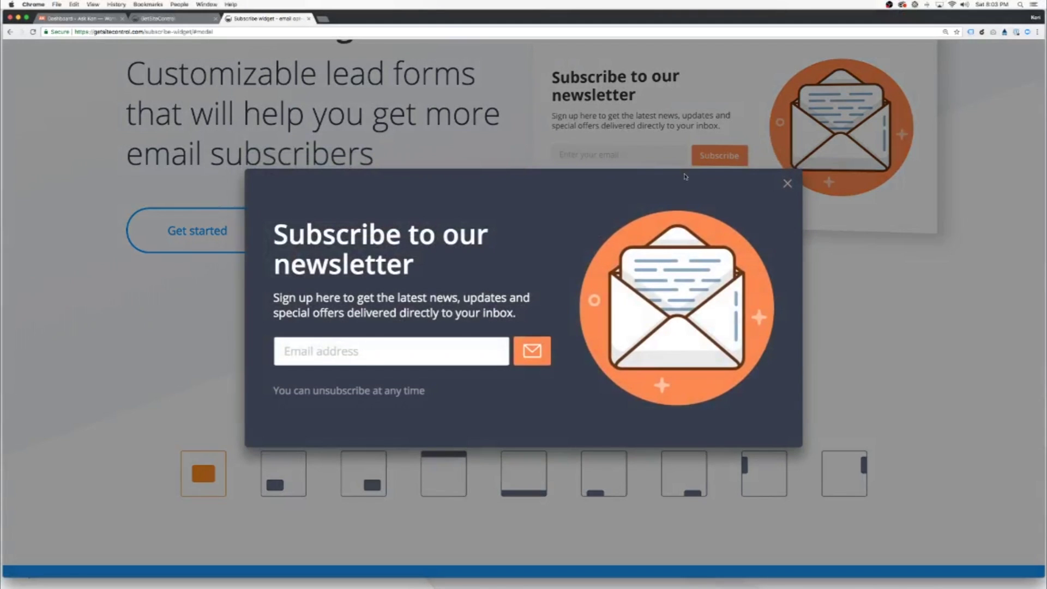
left_click(788, 184)
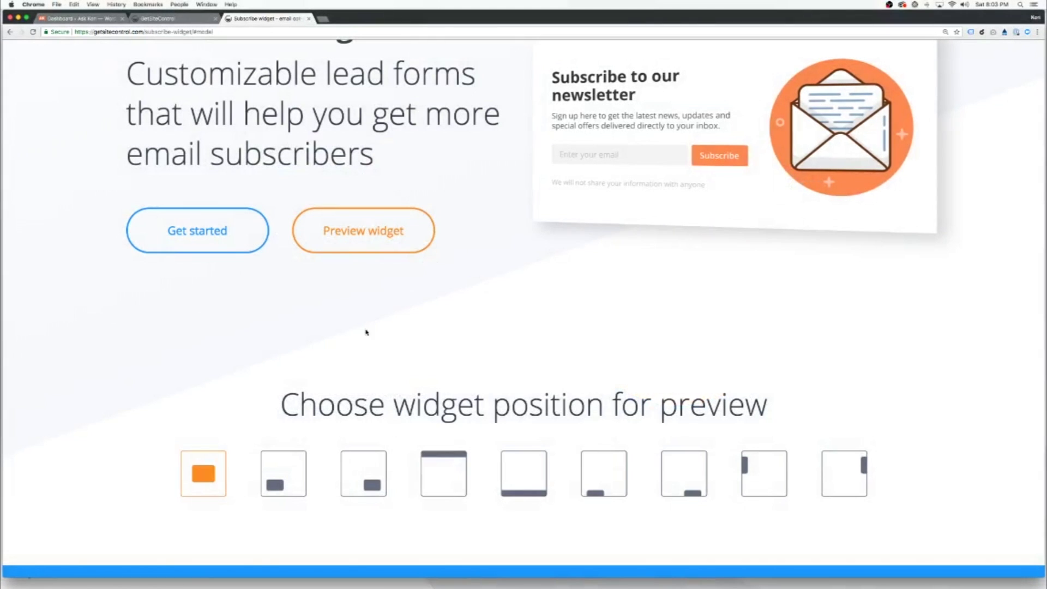
left_click(284, 473)
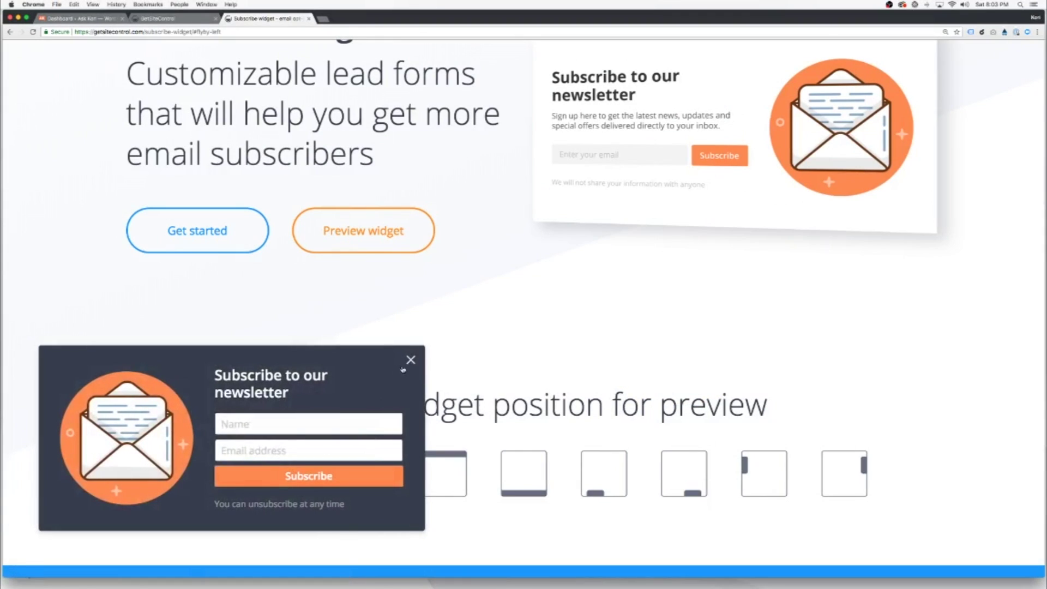
left_click(411, 360)
left_click(363, 474)
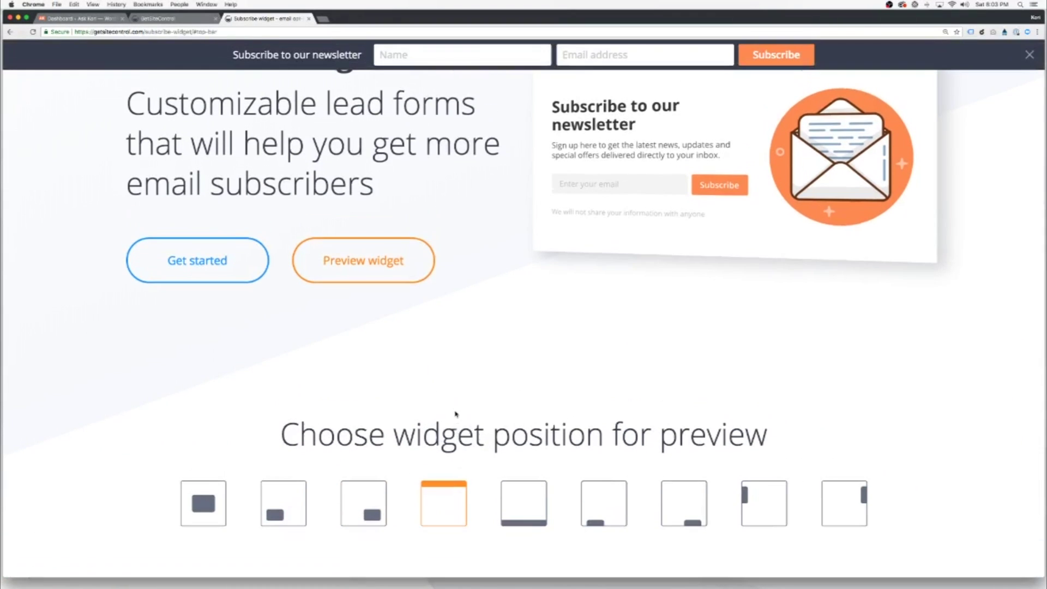
scroll(455, 398, "down", 5)
scroll(490, 397, "up", 3)
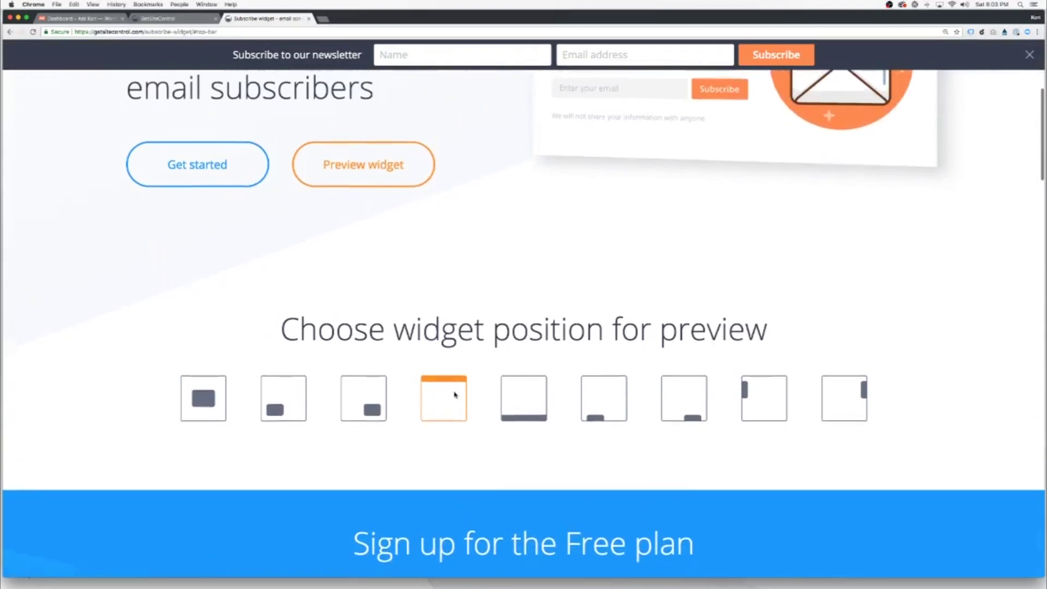
left_click(524, 434)
scroll(515, 429, "down", 4)
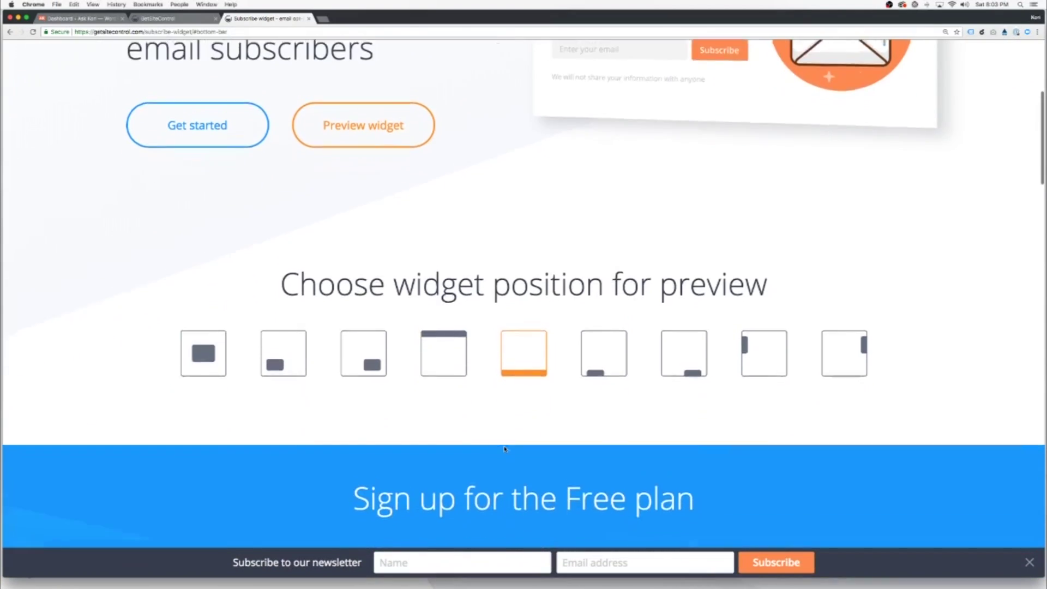
scroll(505, 448, "up", 4)
Preview the bottom-left, bottom-right and left-edge tab positions, expanding and closing the newsletter form
left_click(605, 440)
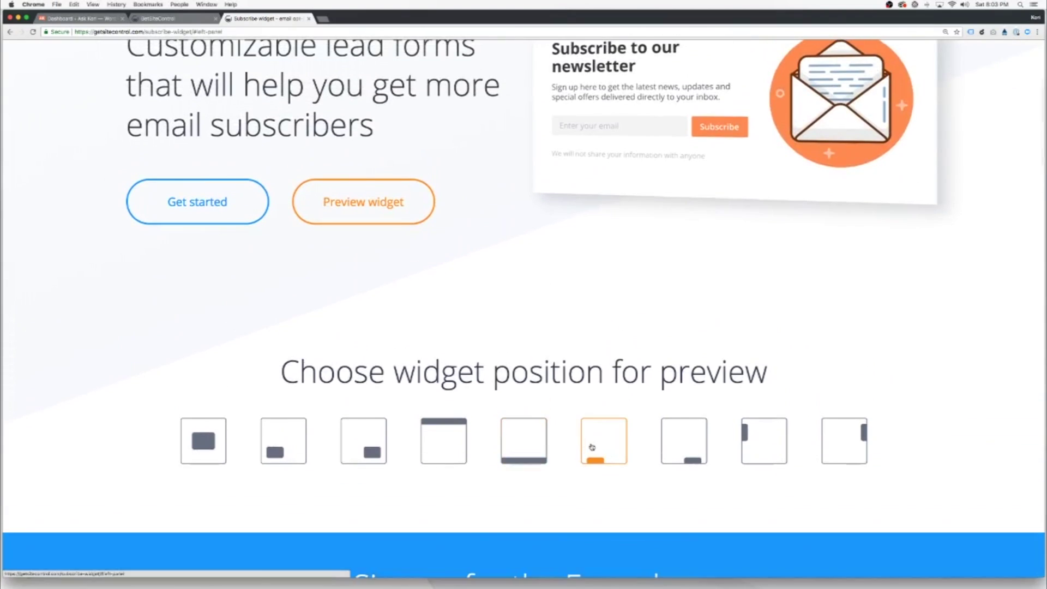
left_click(670, 443)
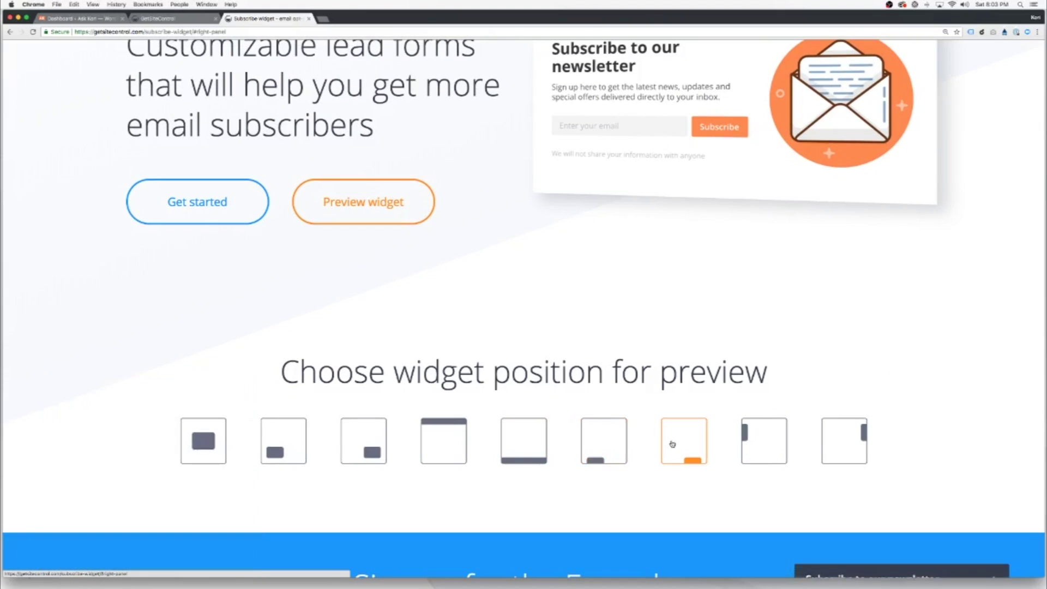
left_click(761, 453)
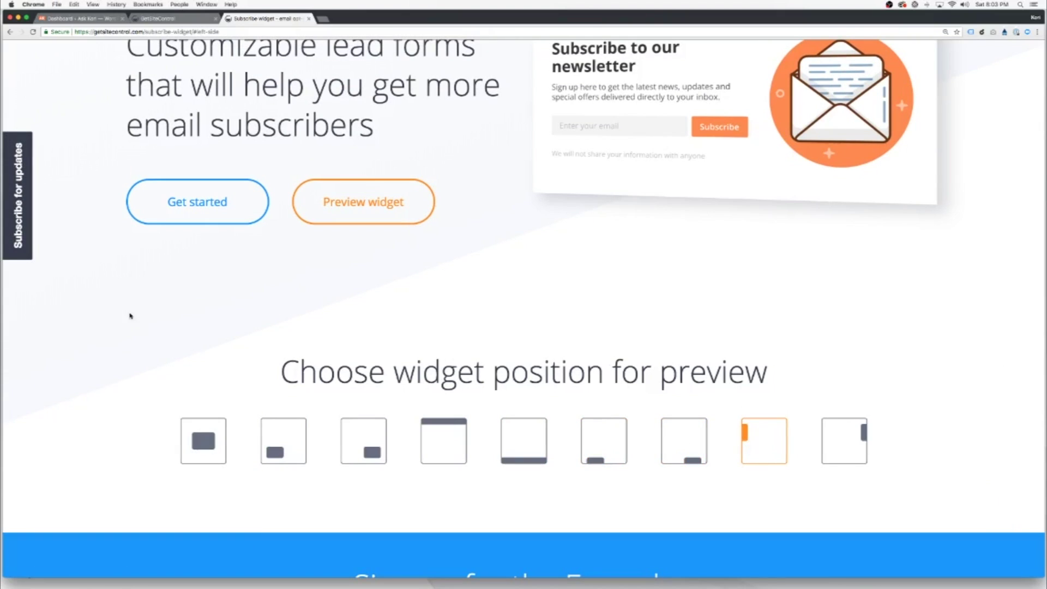
left_click(20, 197)
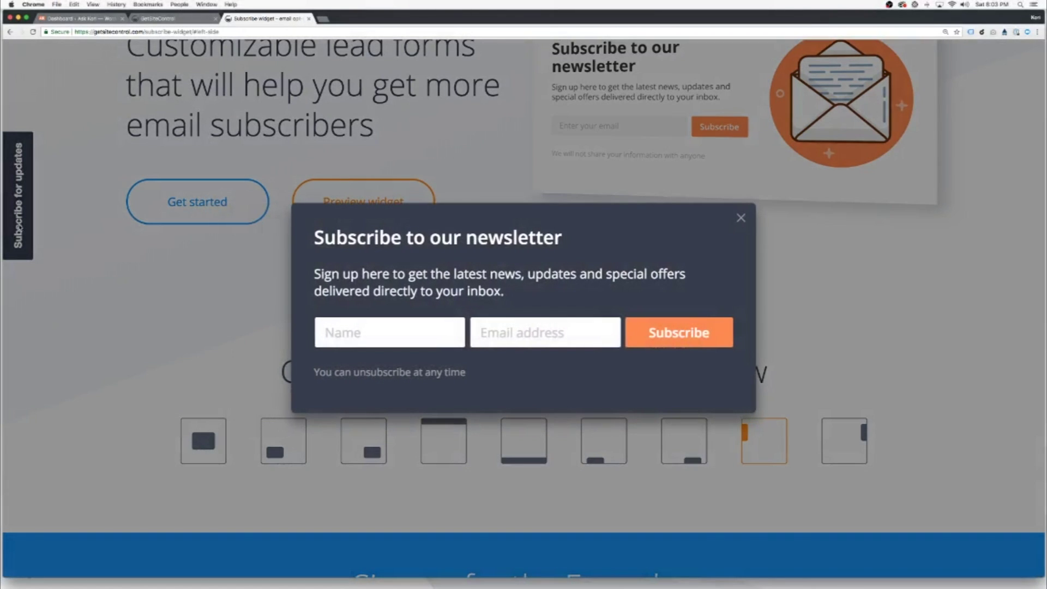
left_click(740, 219)
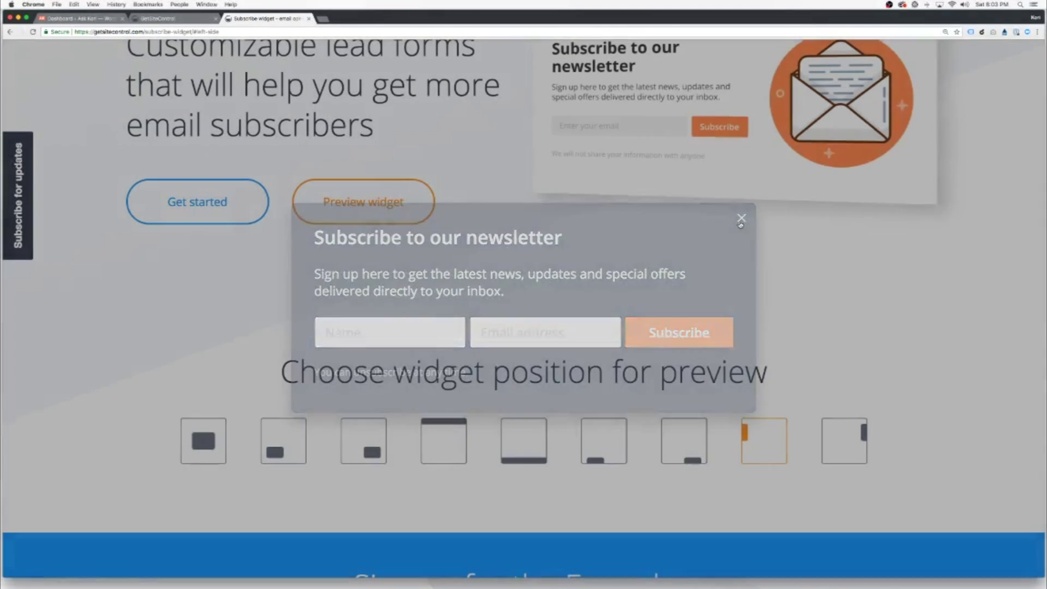
scroll(539, 269, "down", 1)
scroll(539, 269, "up", 1)
scroll(539, 269, "up", 5)
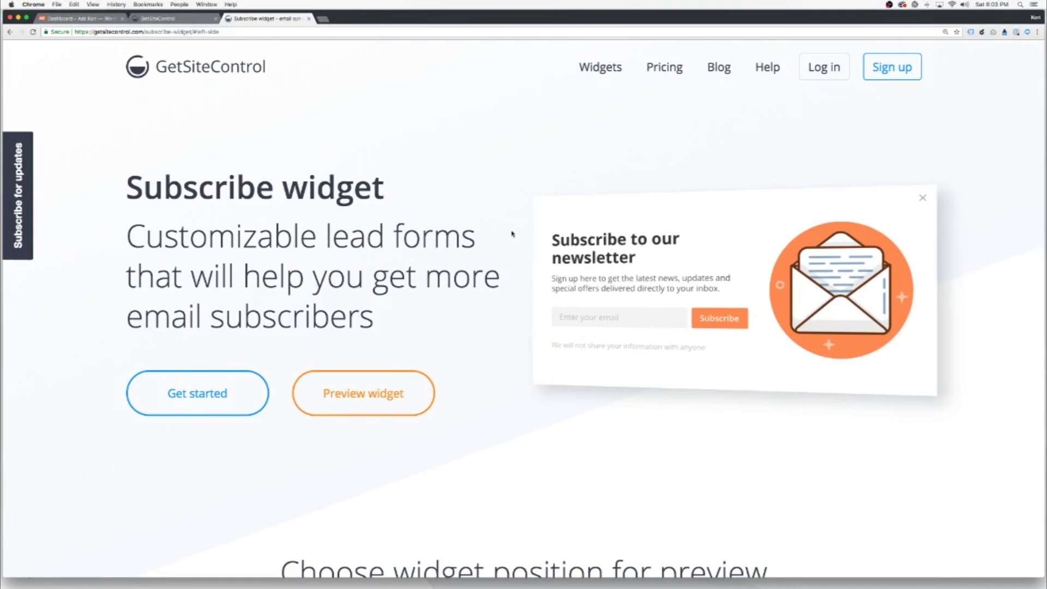
Review the pricing plans, highlighting the Free plan's 50,000 monthly views limit
left_click(665, 67)
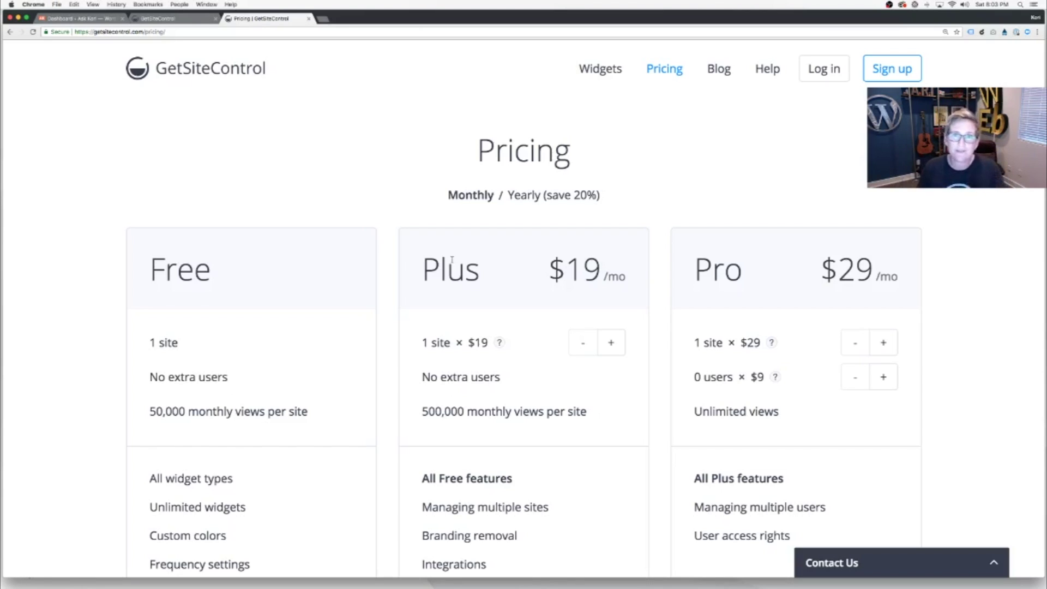
scroll(387, 223, "down", 1)
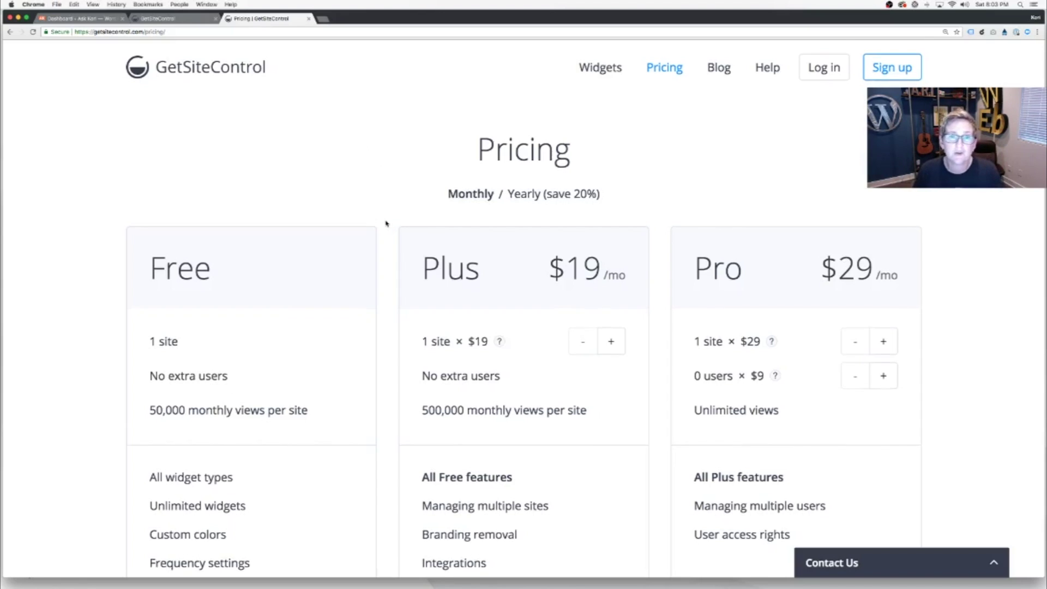
scroll(387, 222, "down", 3)
scroll(387, 223, "down", 2)
scroll(387, 222, "down", 1)
scroll(387, 223, "down", 1)
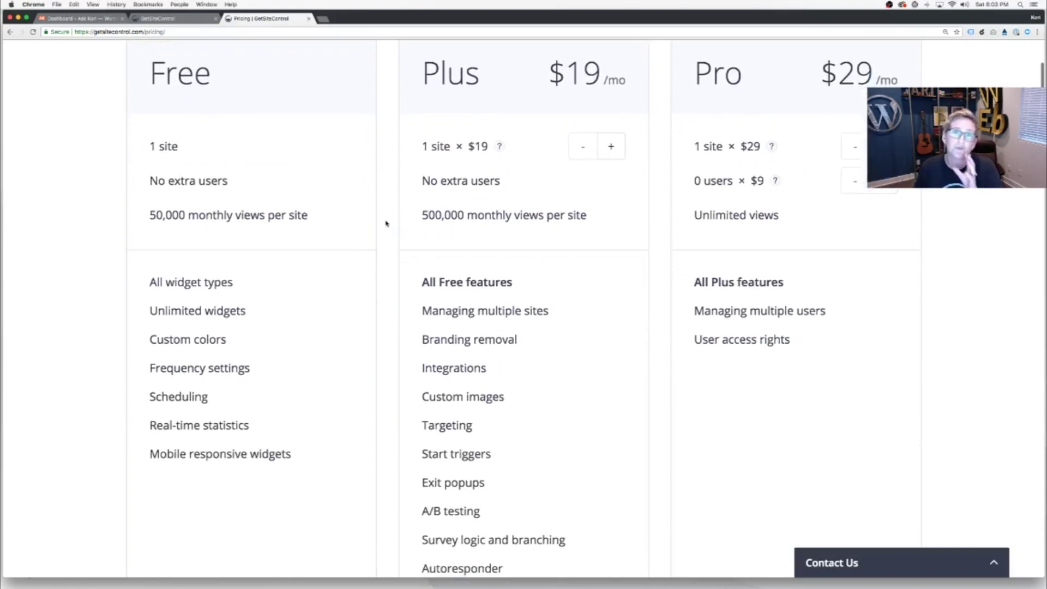
scroll(386, 223, "up", 1)
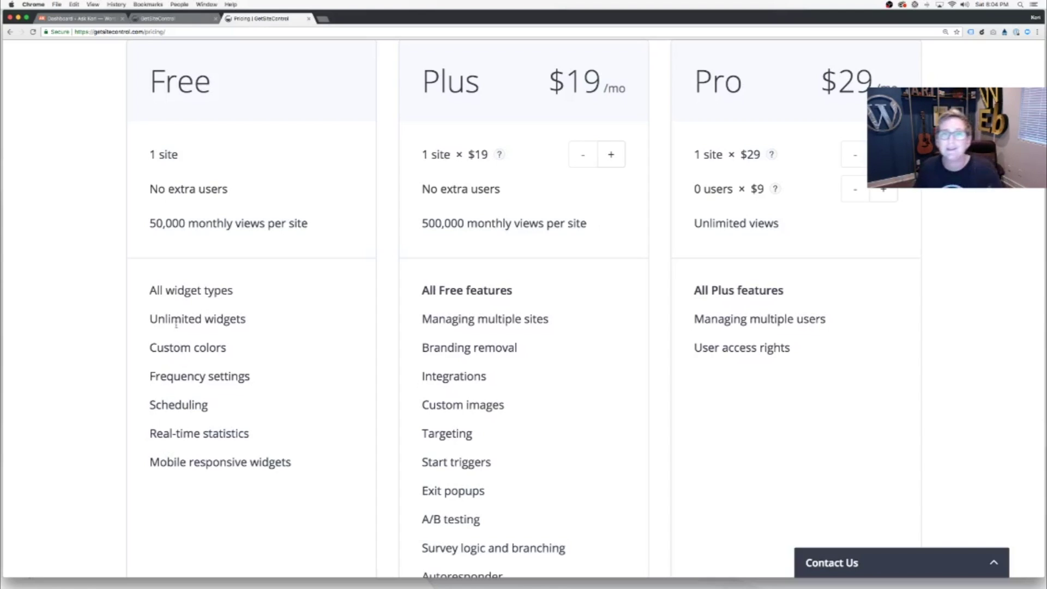
triple_click(187, 223)
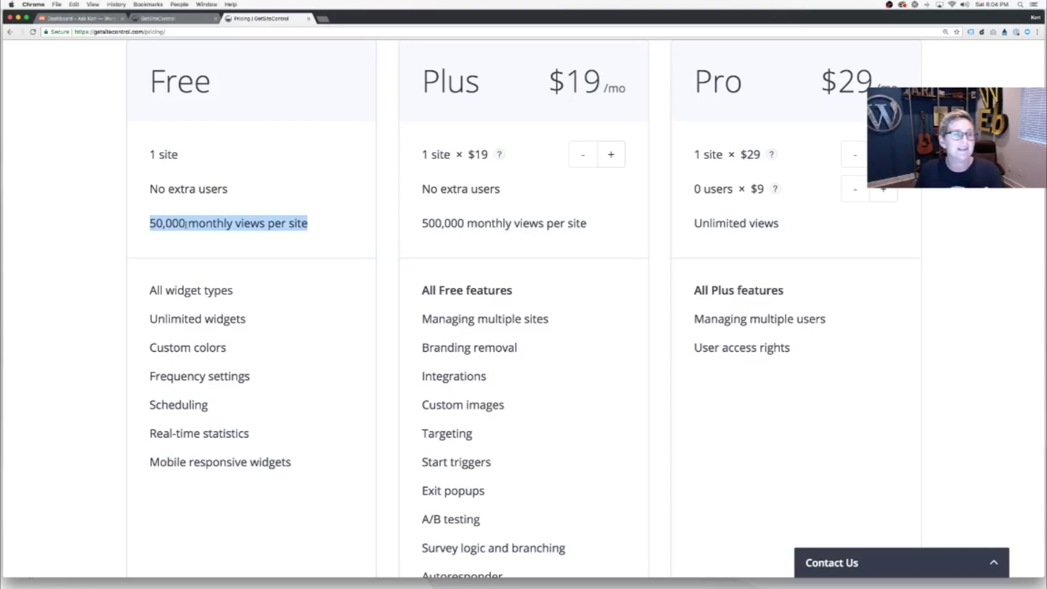
left_click(213, 224)
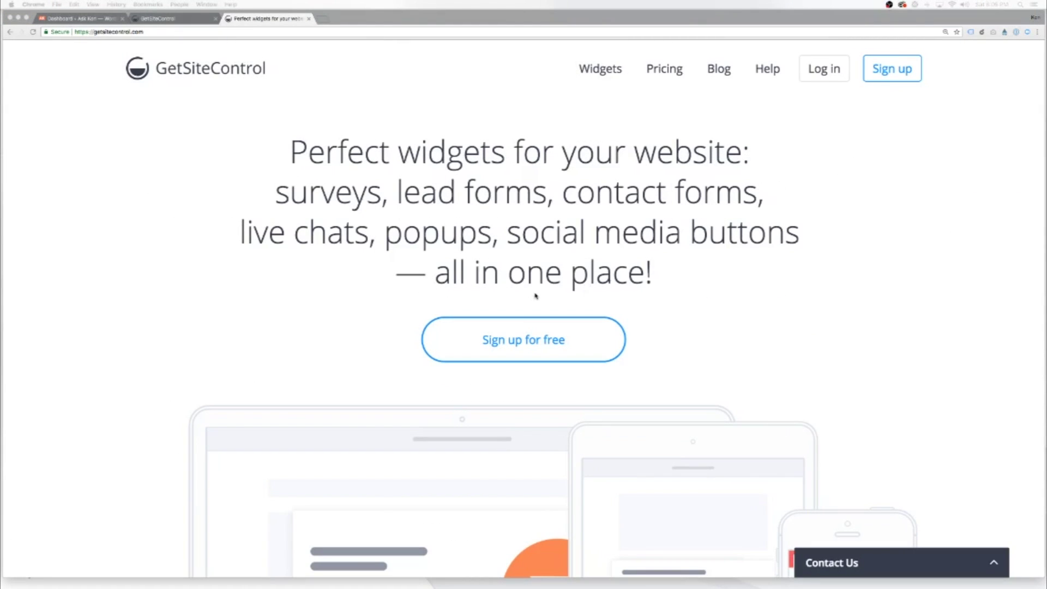
left_click(498, 344)
left_click(489, 262)
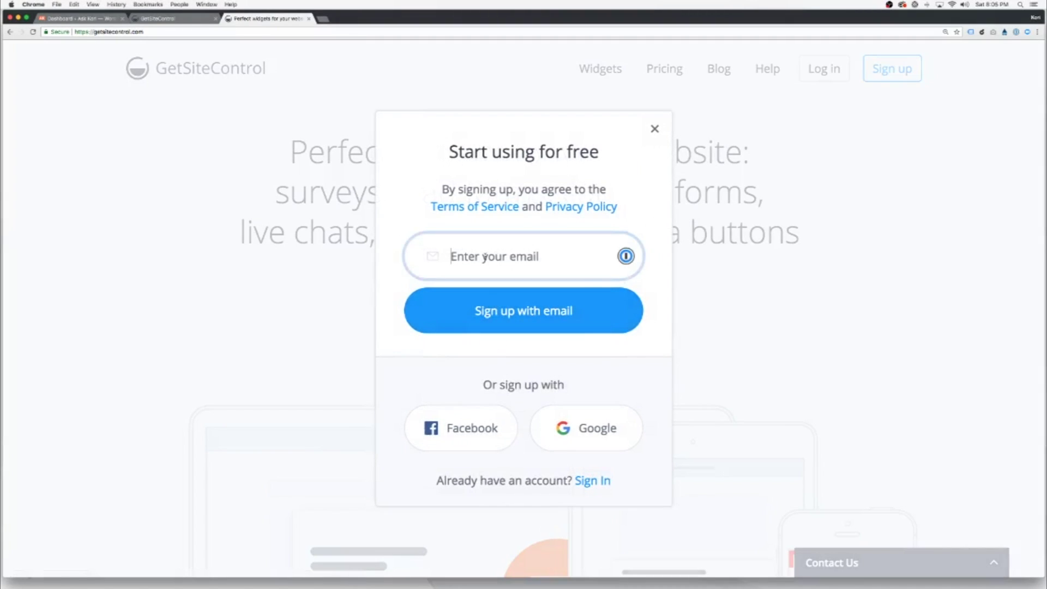
left_click(535, 227)
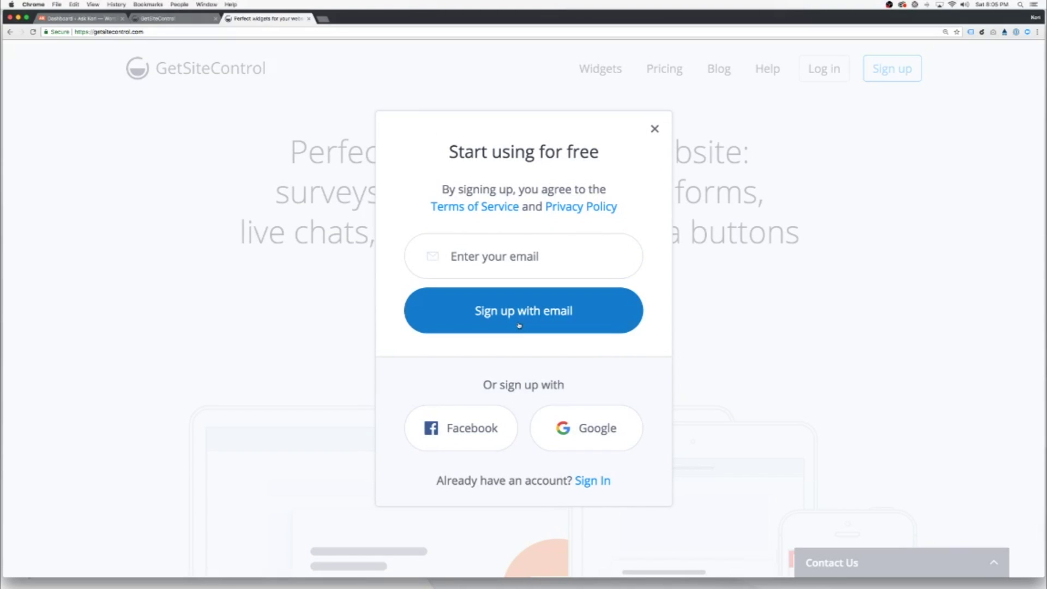
left_click(654, 130)
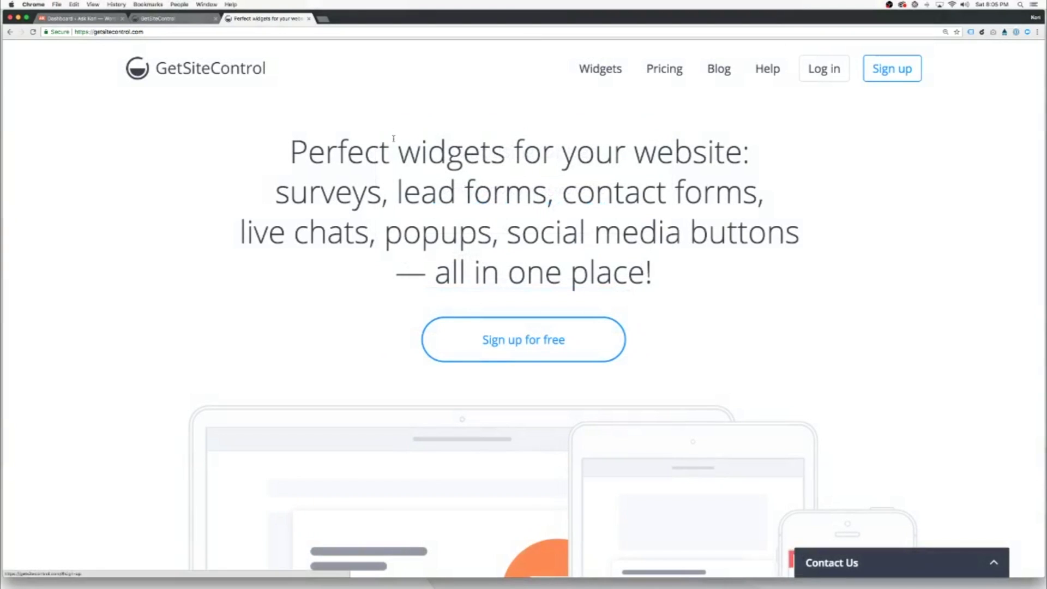
left_click(81, 18)
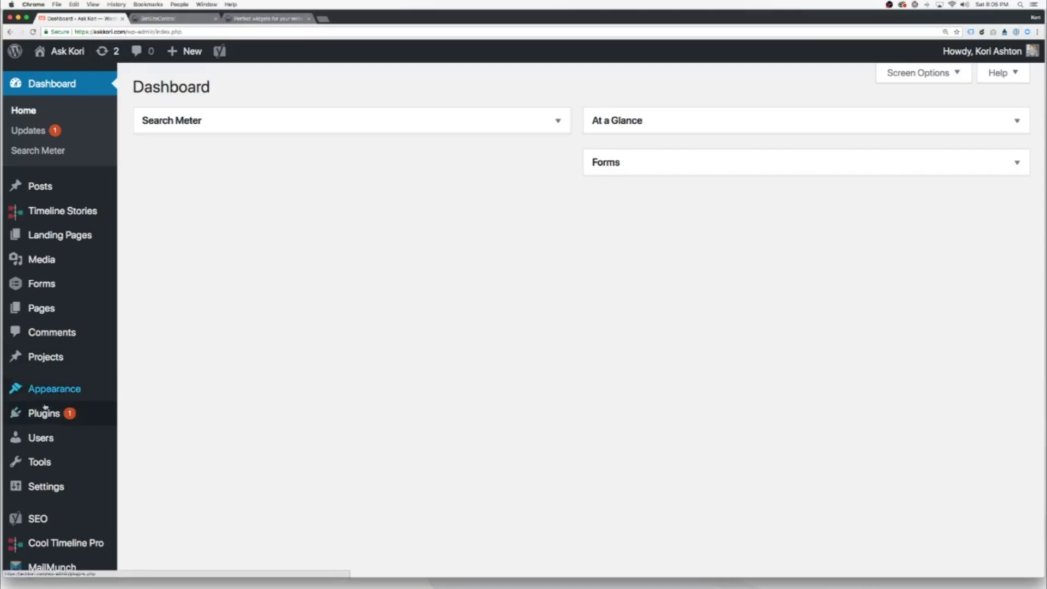
Search the WordPress plugin directory for 'getsitecontrol' and install the GetSiteControl plugin
mouse_move(45, 413)
left_click(138, 436)
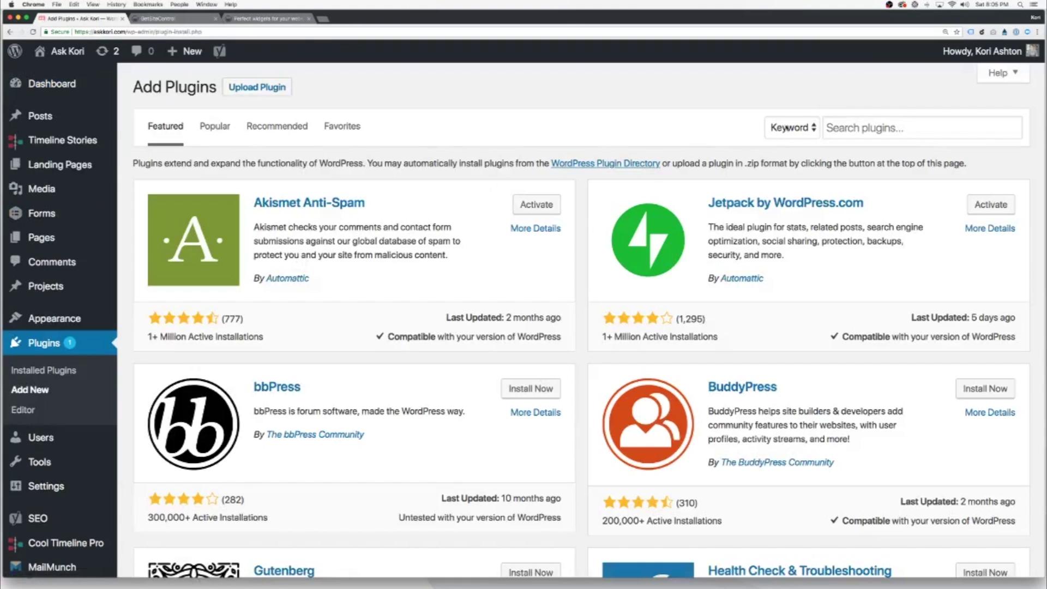
left_click(840, 128)
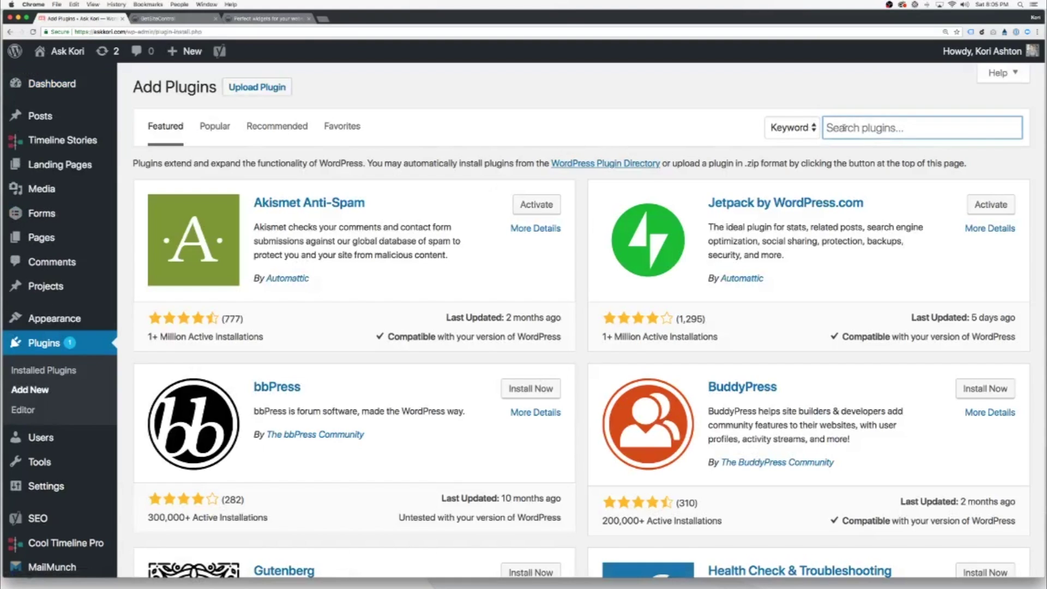
type("getsitecontrol")
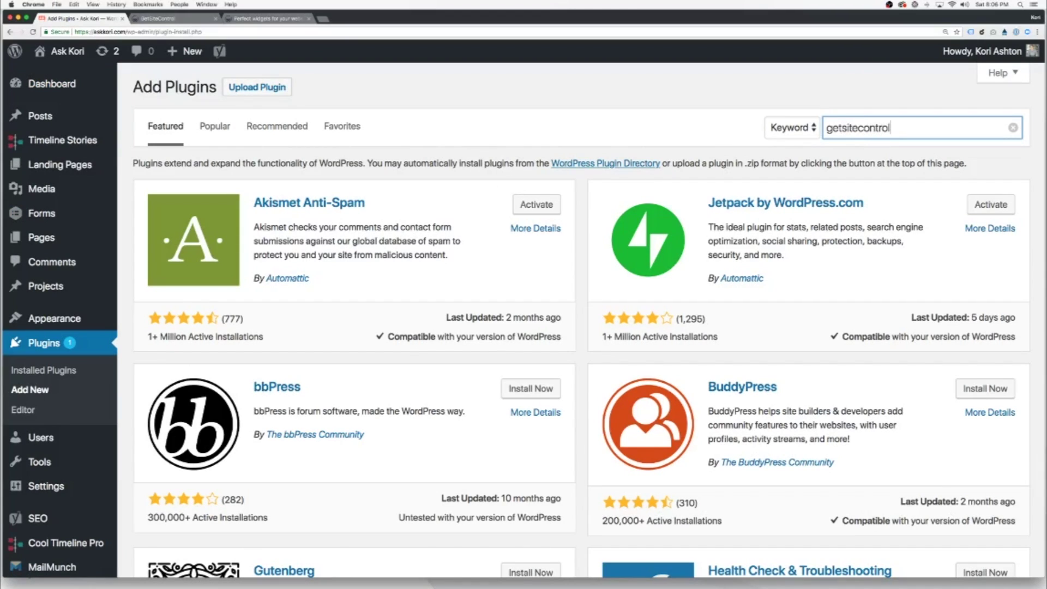
key("Return")
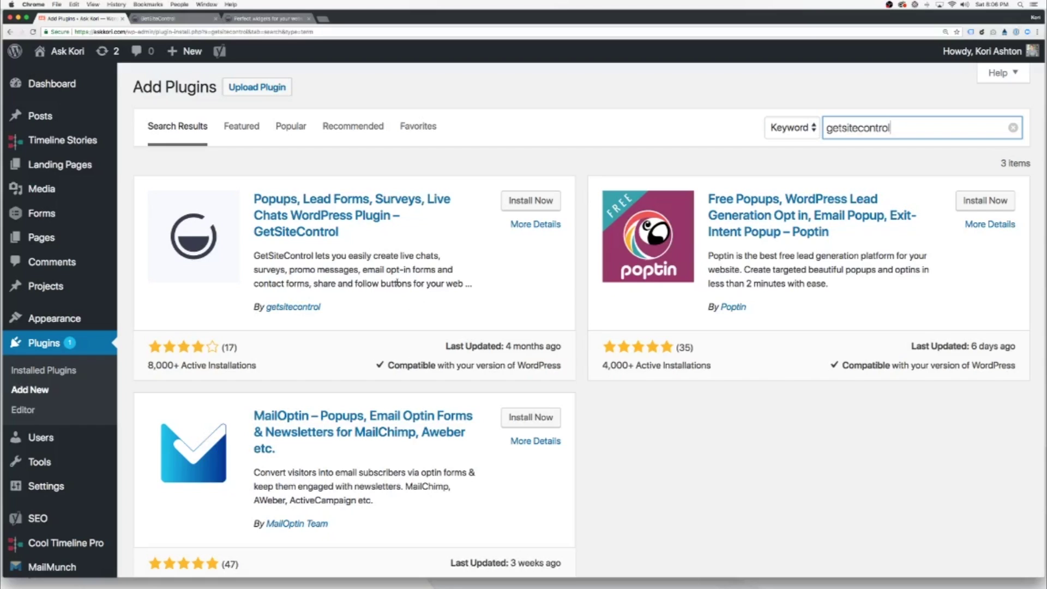
left_click(530, 200)
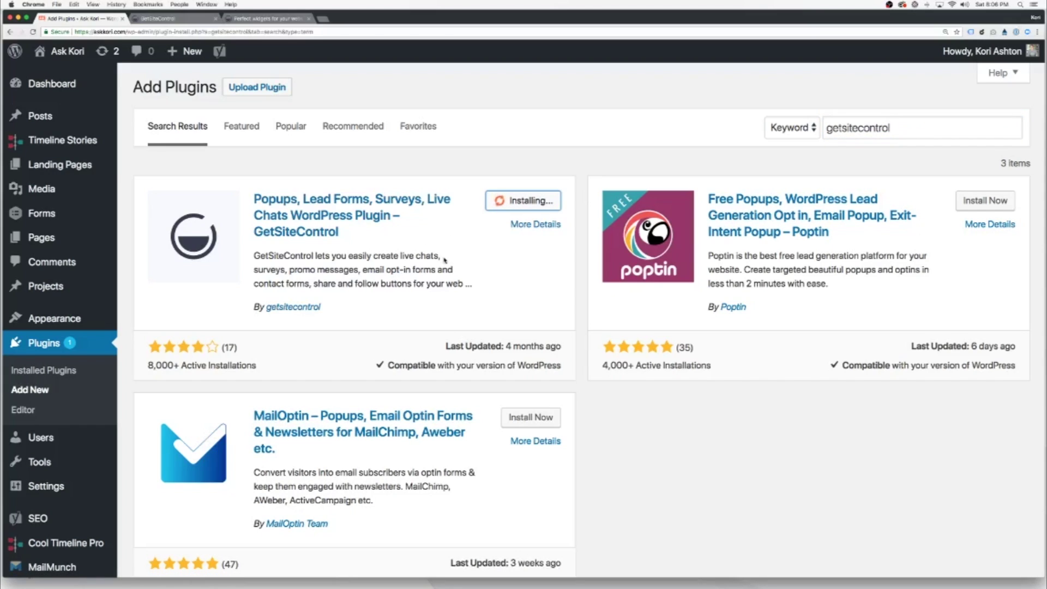
Glance at the GetSiteControl website, then activate the newly installed plugin
left_click(271, 18)
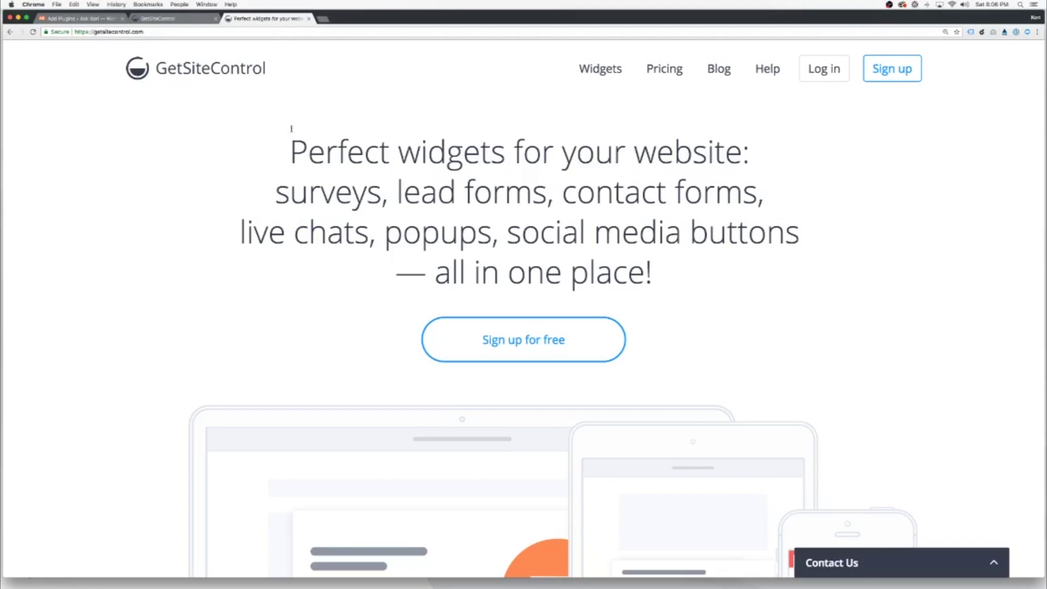
left_click(78, 18)
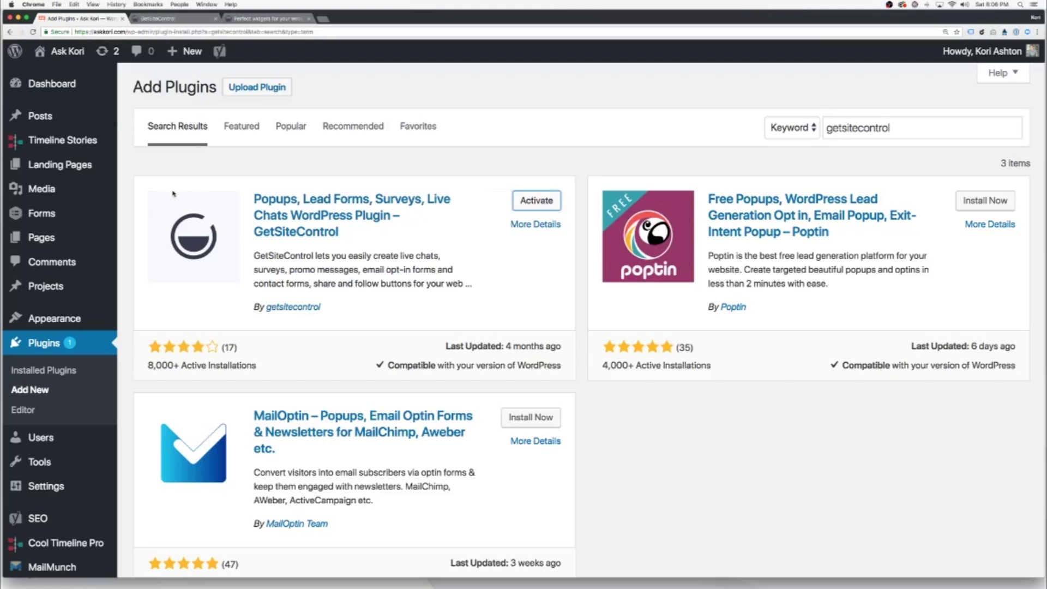
left_click(537, 200)
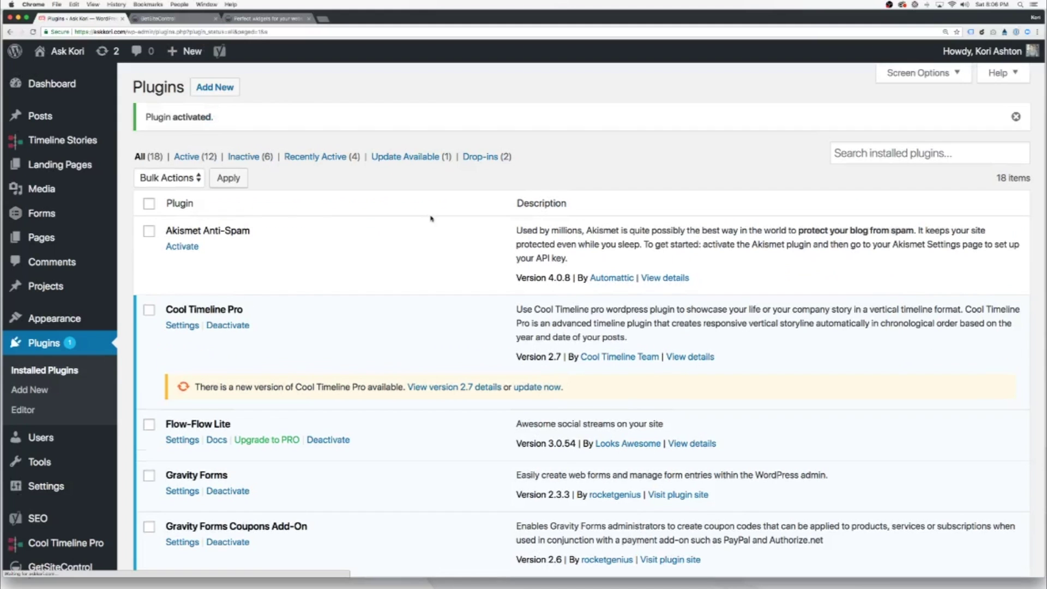
scroll(238, 423, "down", 5)
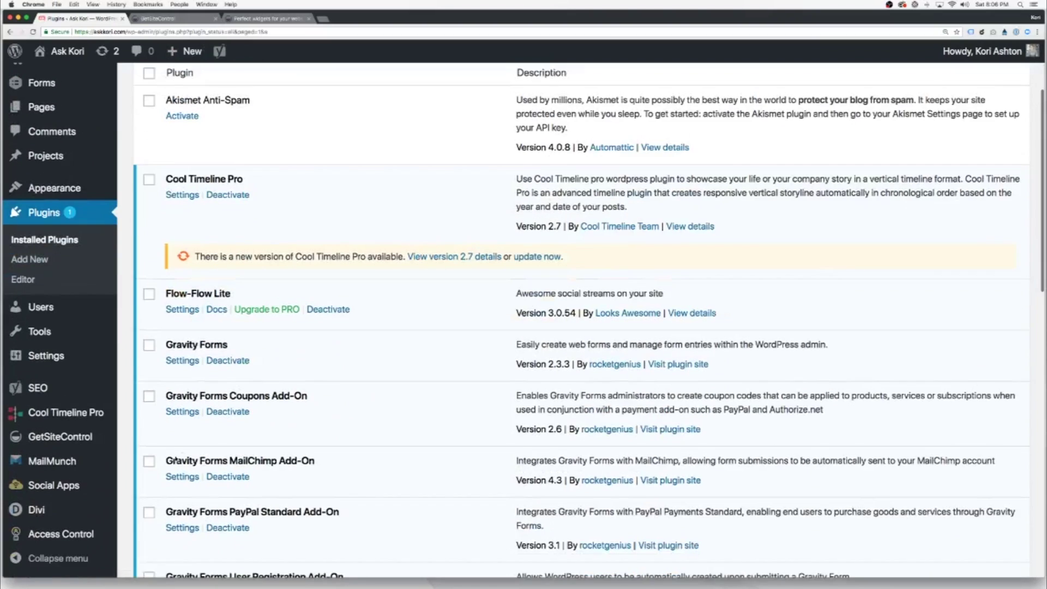
Sign in to GetSiteControl with the saved password, reaching the askkori.com dashboard
left_click(141, 438)
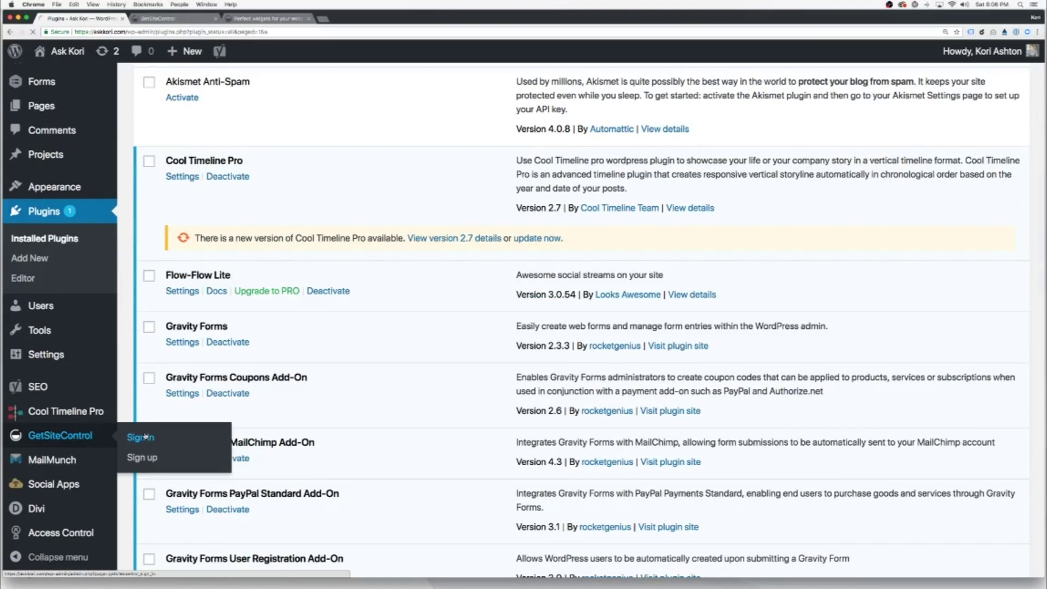
left_click(509, 215)
key("super+v")
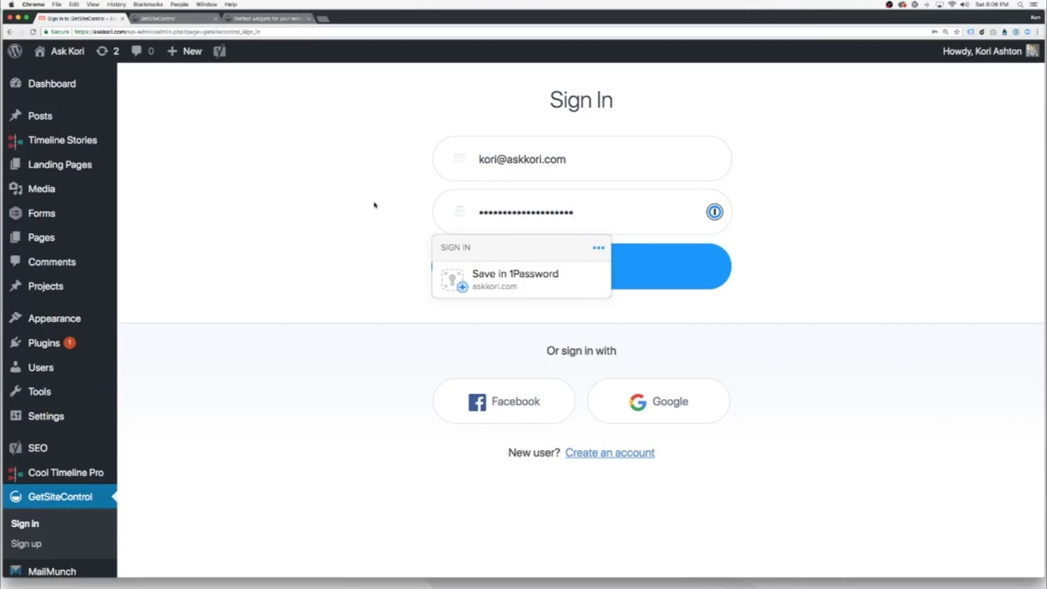
left_click(375, 205)
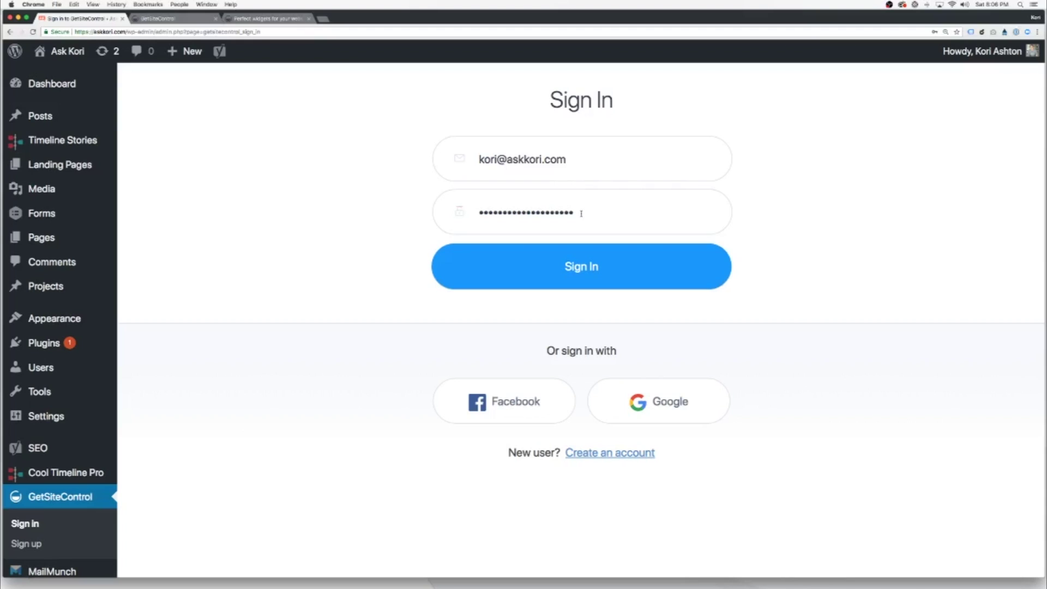
left_click(581, 271)
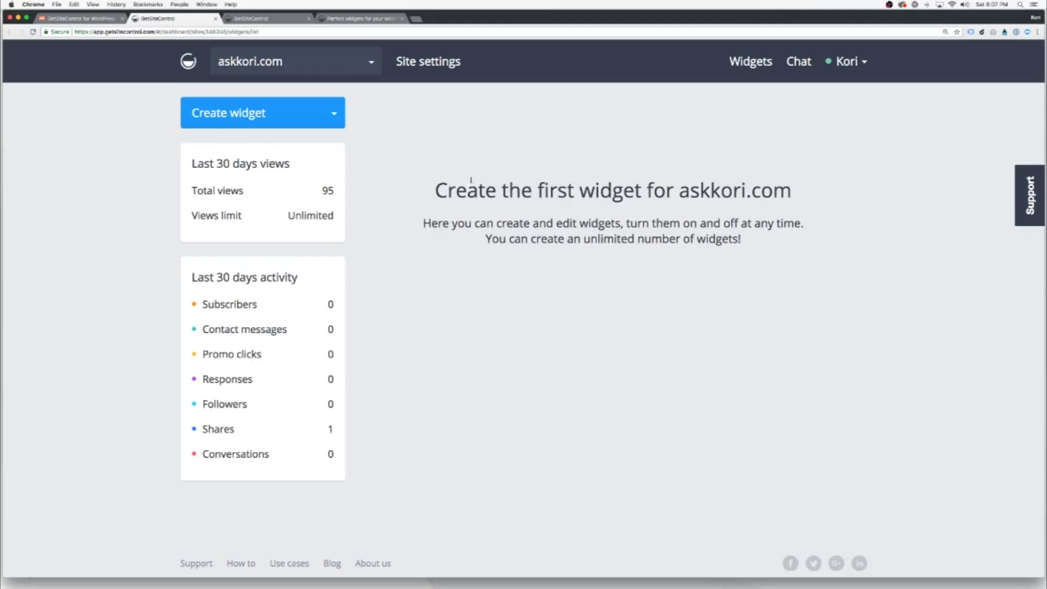
Create a new Share widget from the Create widget list
left_click(320, 116)
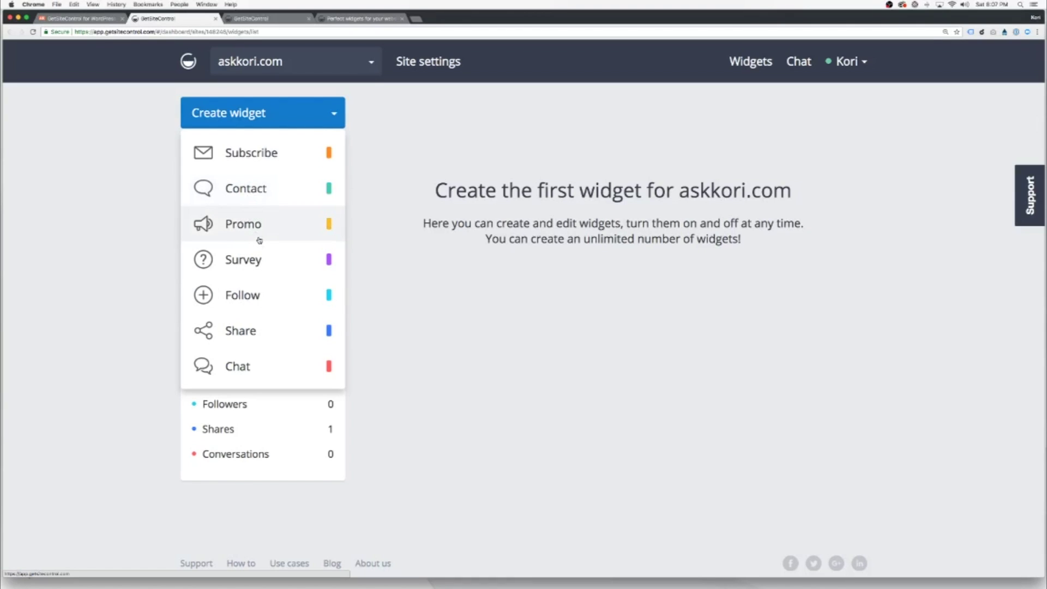
left_click(272, 333)
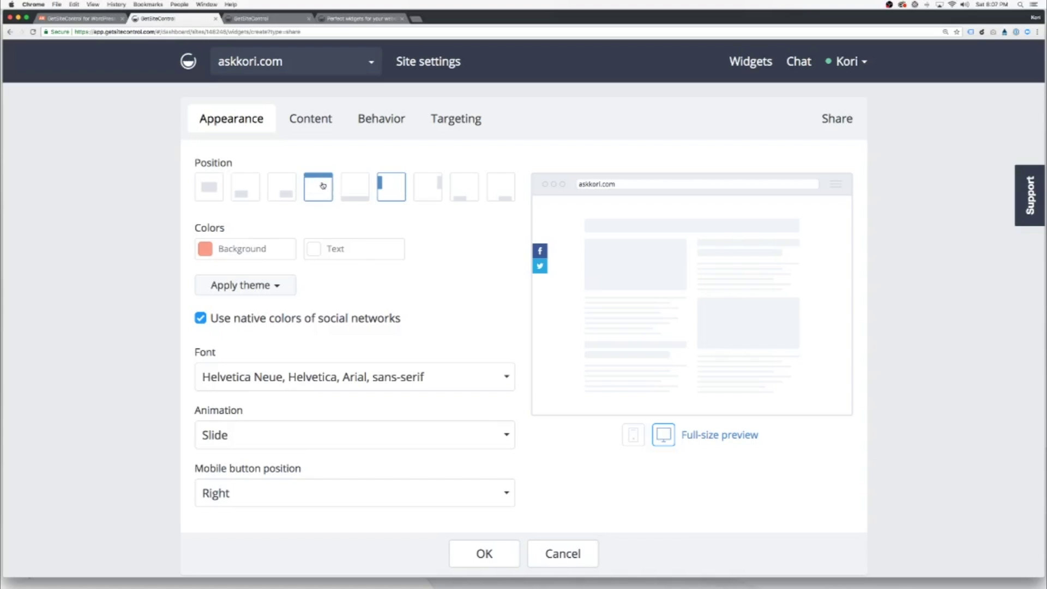
left_click(311, 119)
left_click(246, 120)
left_click(284, 192)
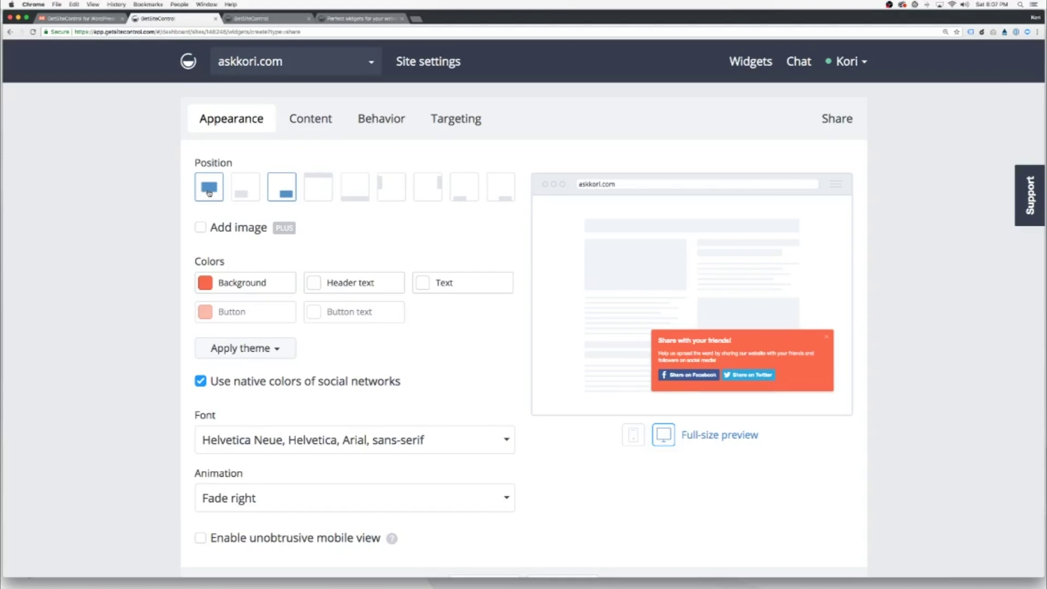
left_click(210, 190)
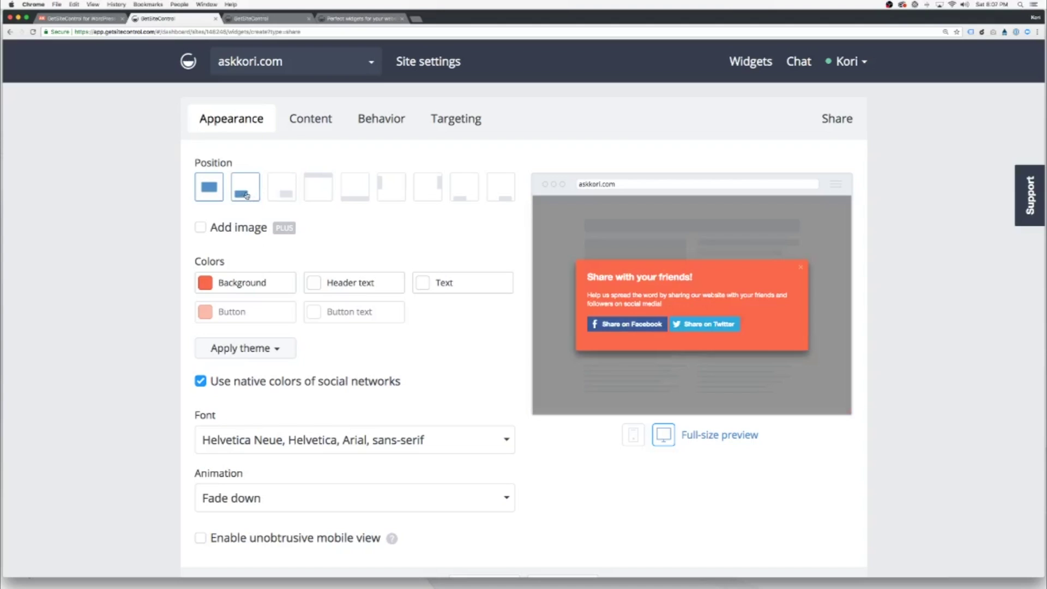
left_click(244, 195)
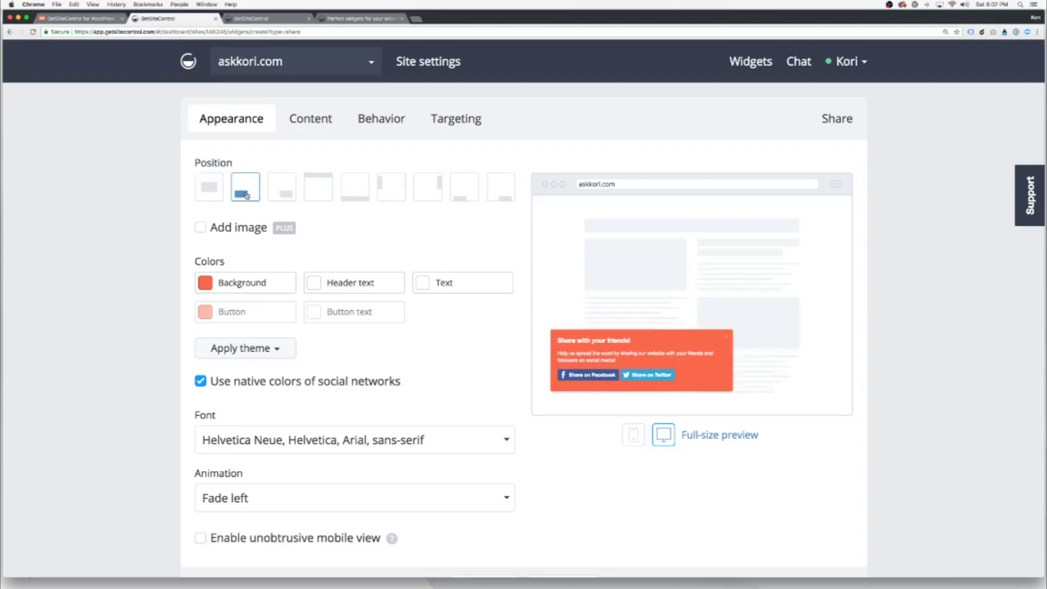
left_click(359, 189)
left_click(315, 189)
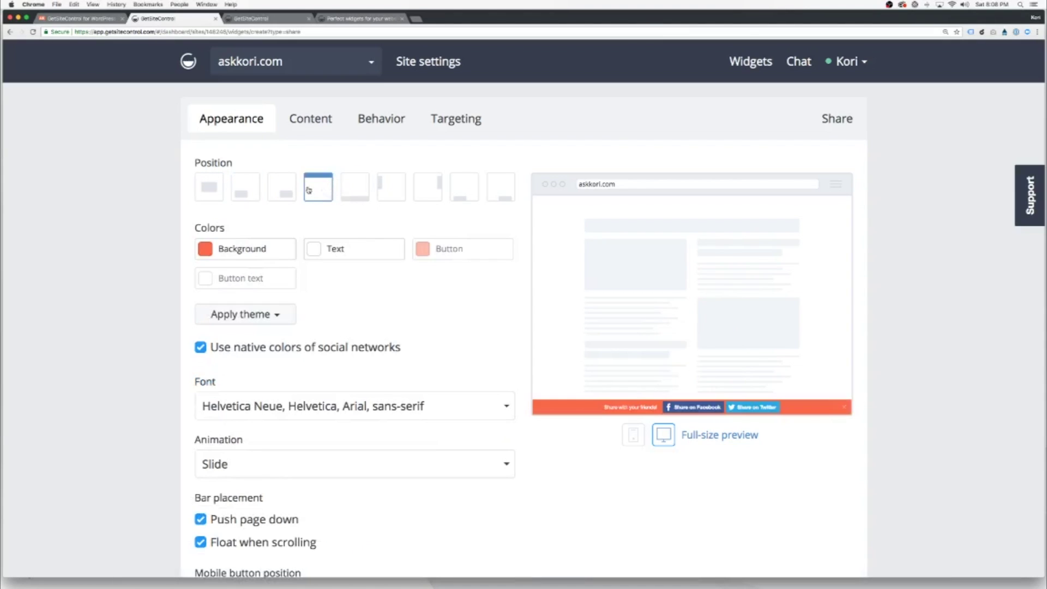
left_click(391, 189)
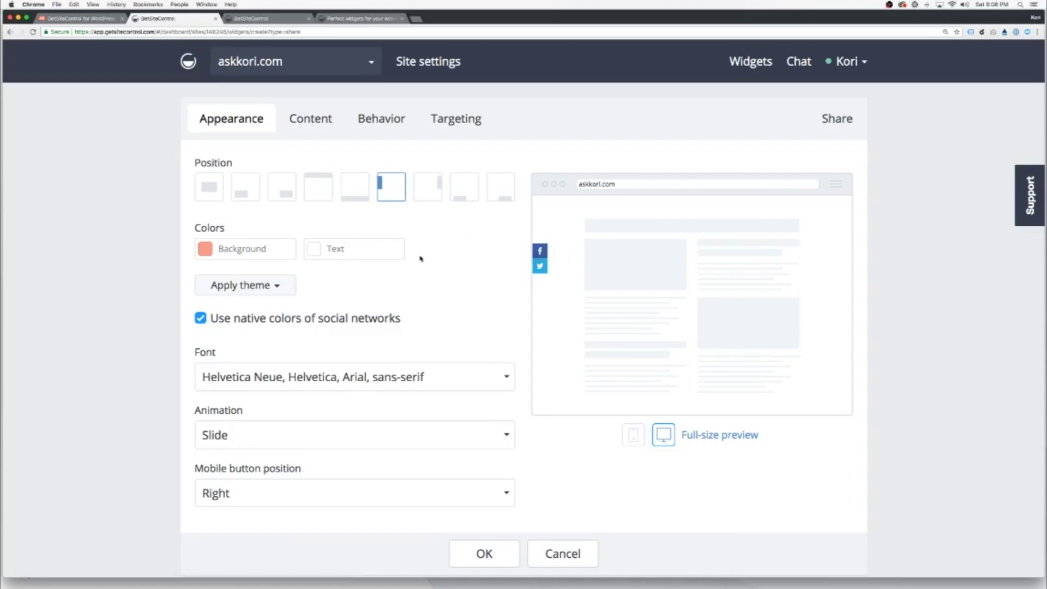
left_click(277, 287)
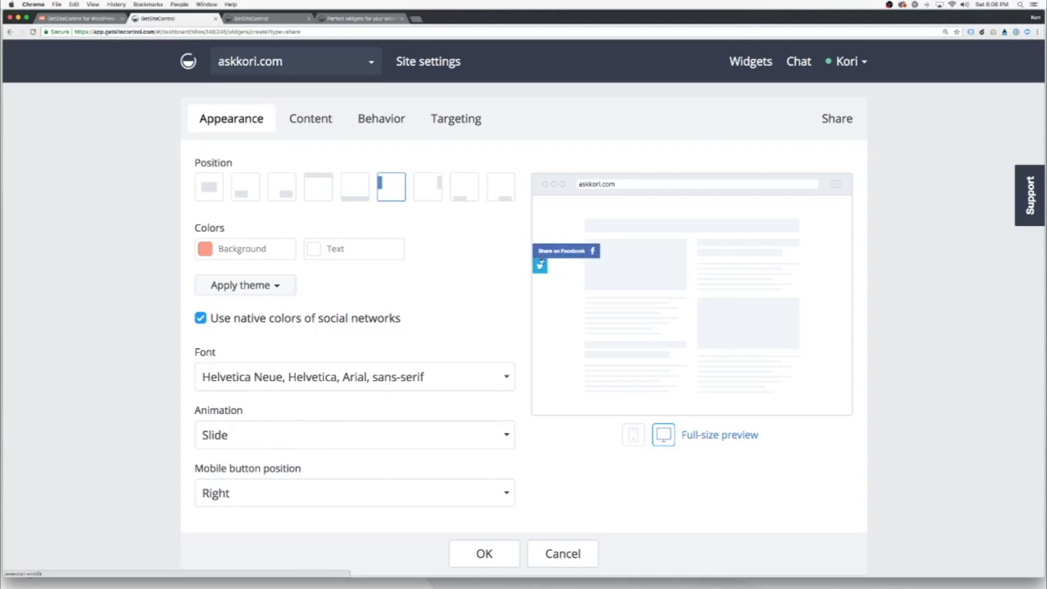
left_click(310, 119)
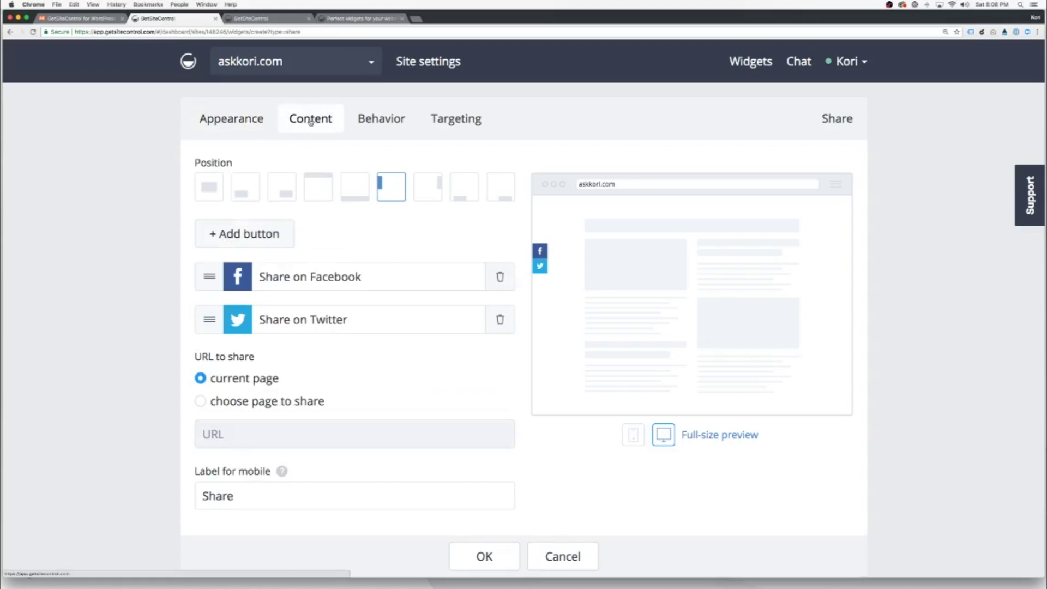
Add LinkedIn and Email share buttons and drag Email to the top of the list
left_click(219, 237)
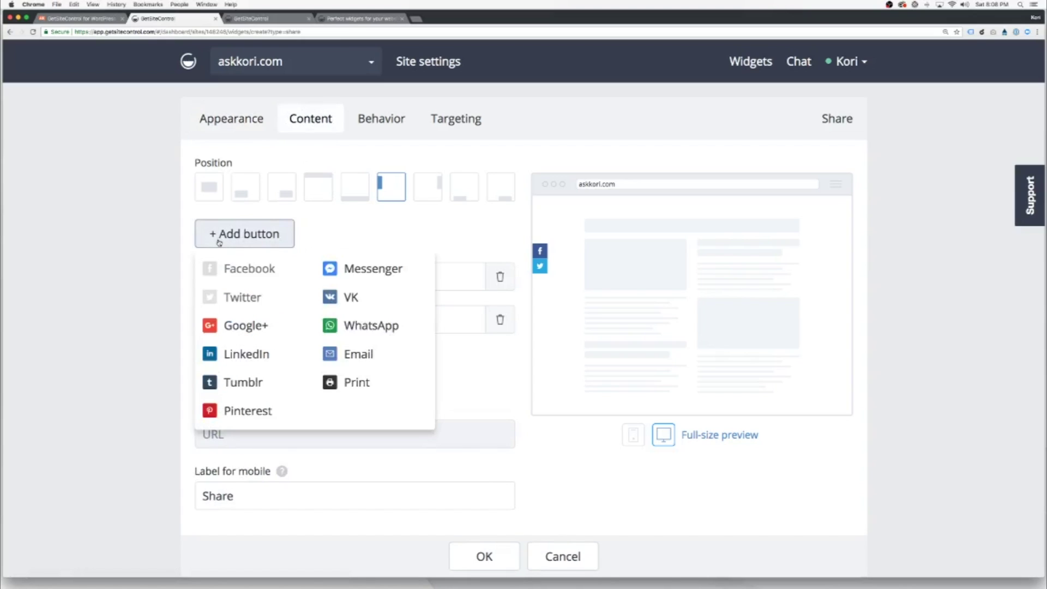
left_click(232, 353)
left_click(244, 233)
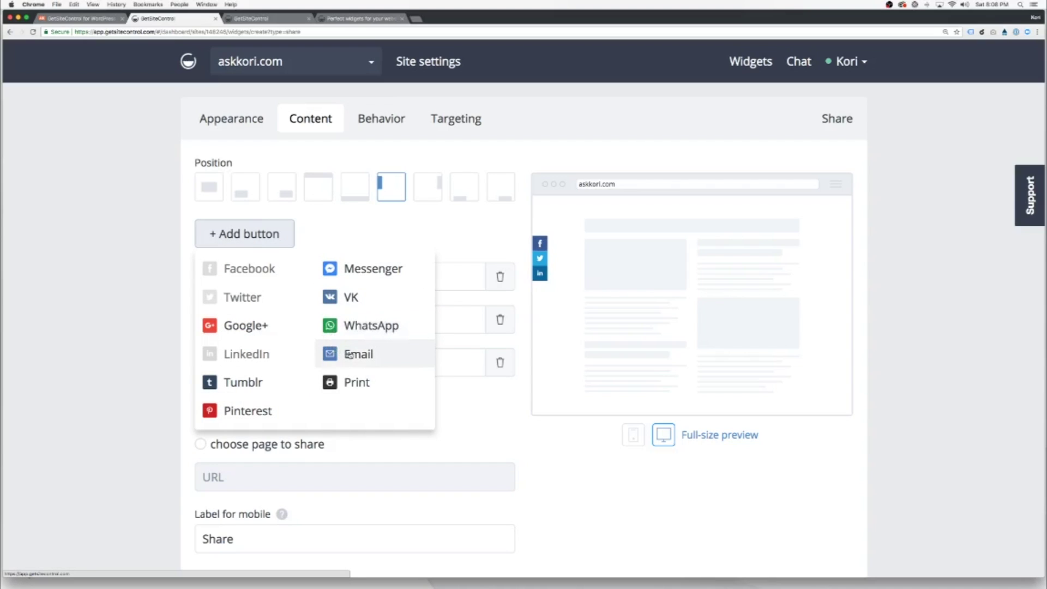
left_click(368, 357)
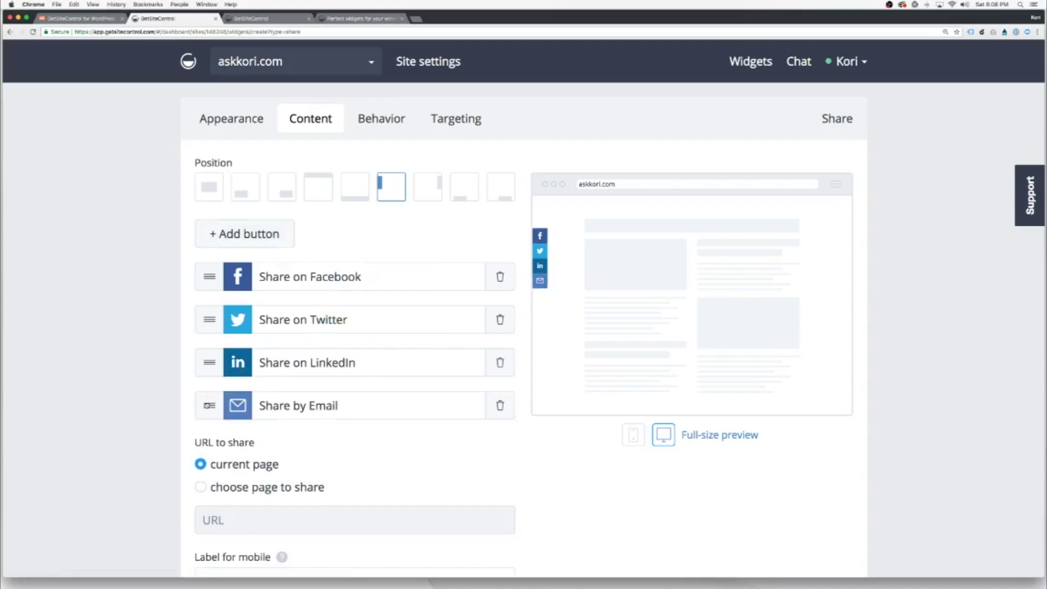
left_click_drag(210, 405, 208, 275)
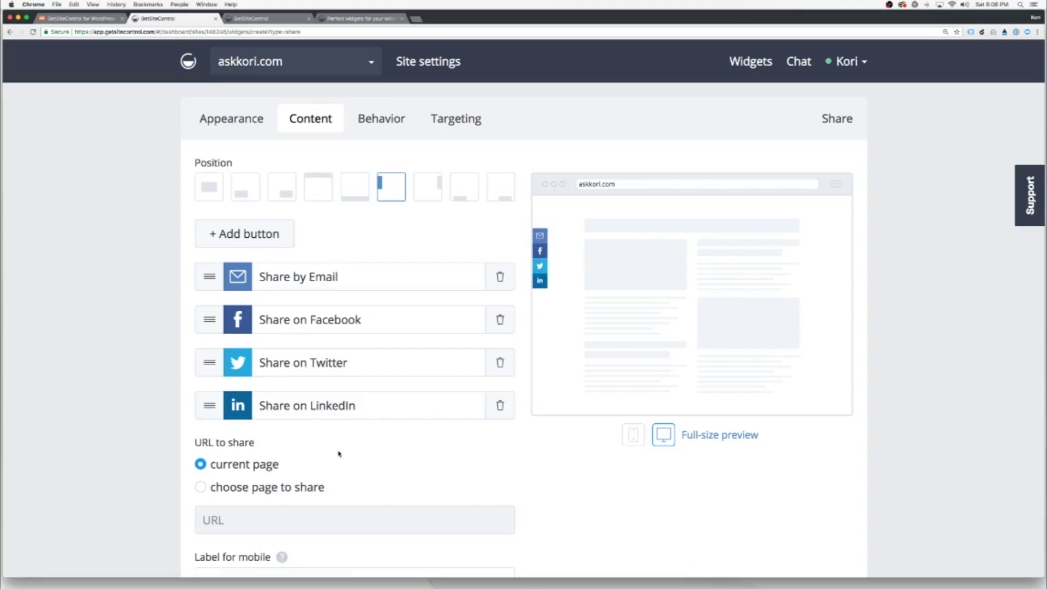
scroll(268, 442, "down", 2)
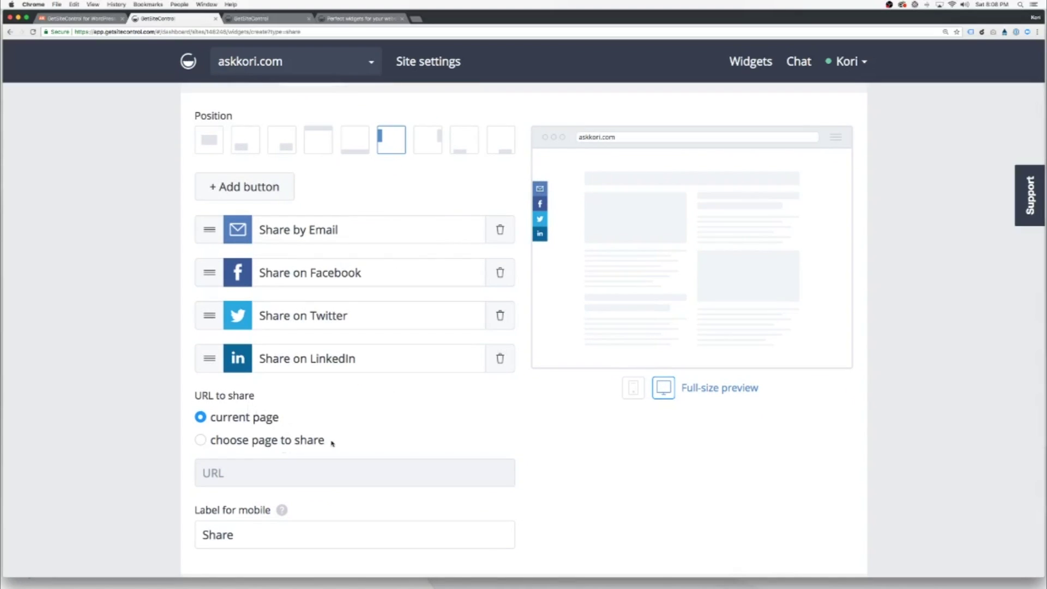
scroll(362, 439, "down", 2)
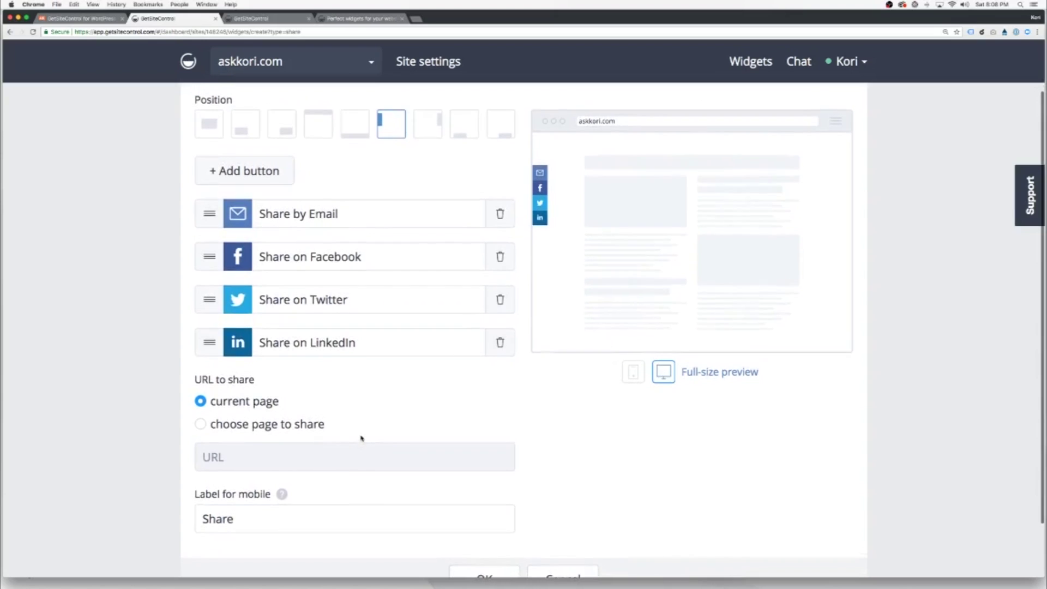
scroll(363, 438, "down", 1)
scroll(362, 439, "up", 2)
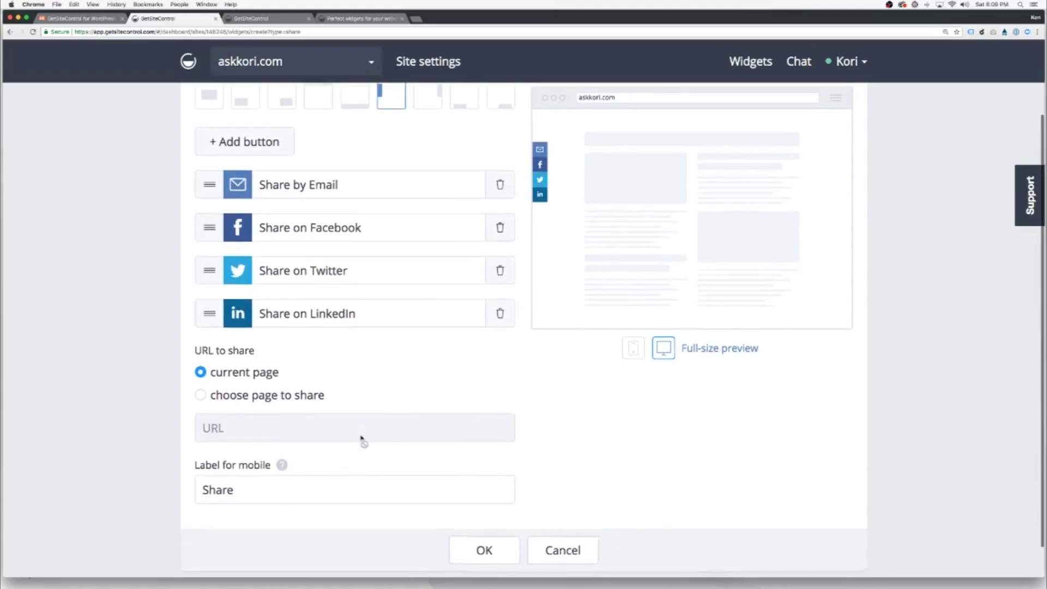
scroll(362, 438, "up", 2)
scroll(361, 438, "up", 2)
scroll(362, 439, "up", 2)
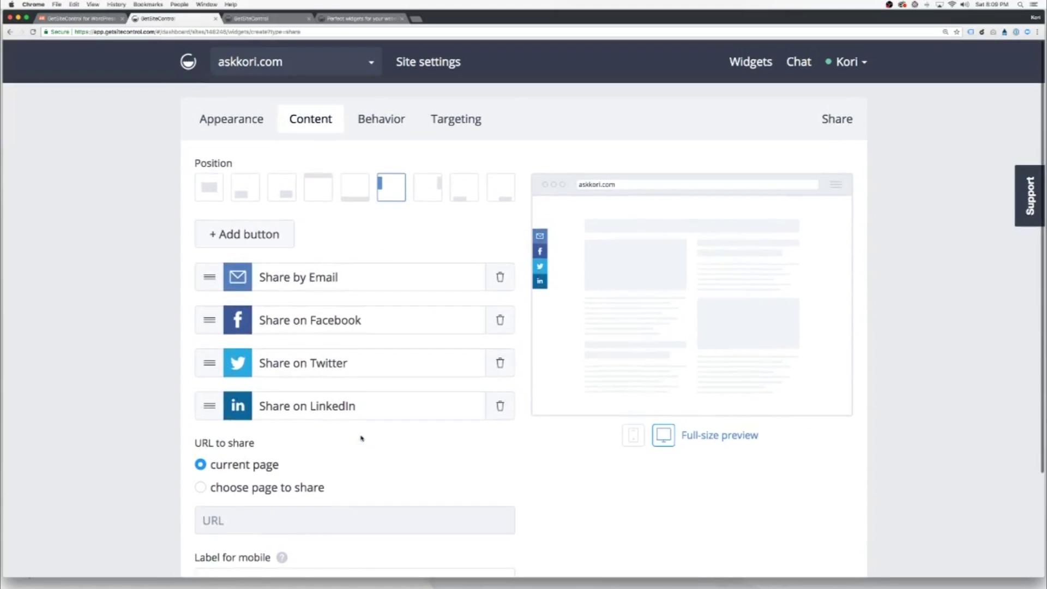
left_click(381, 119)
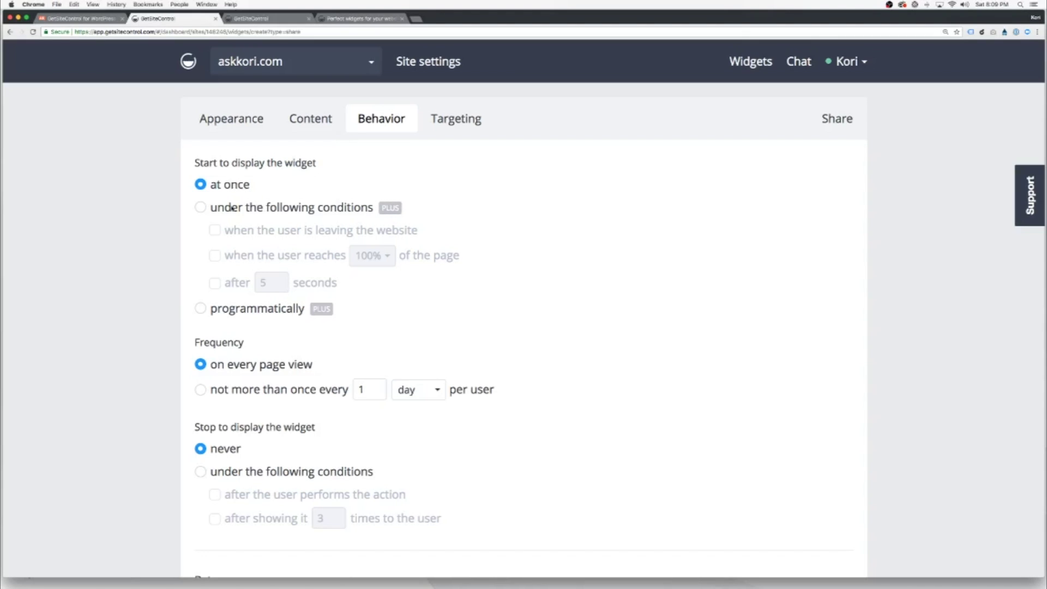
scroll(228, 366, "down", 2)
scroll(228, 366, "down", 1)
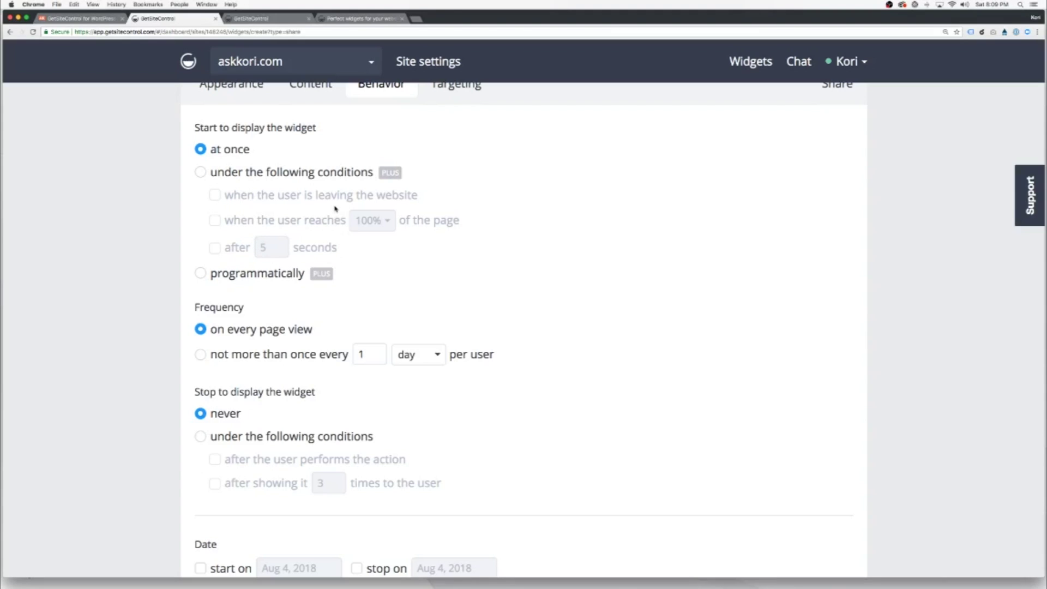
scroll(334, 209, "down", 2)
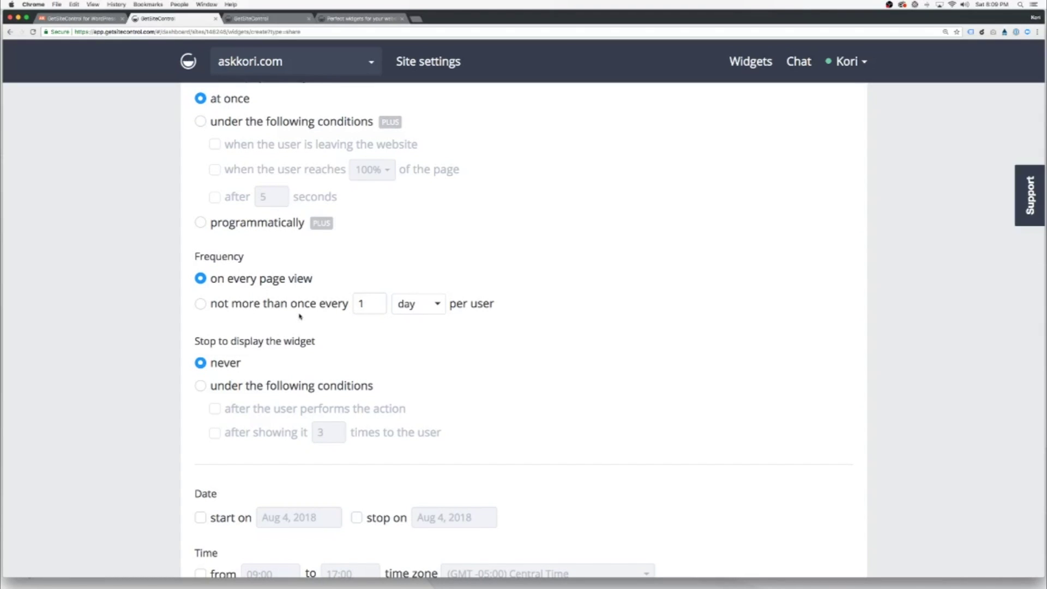
scroll(313, 310, "down", 2)
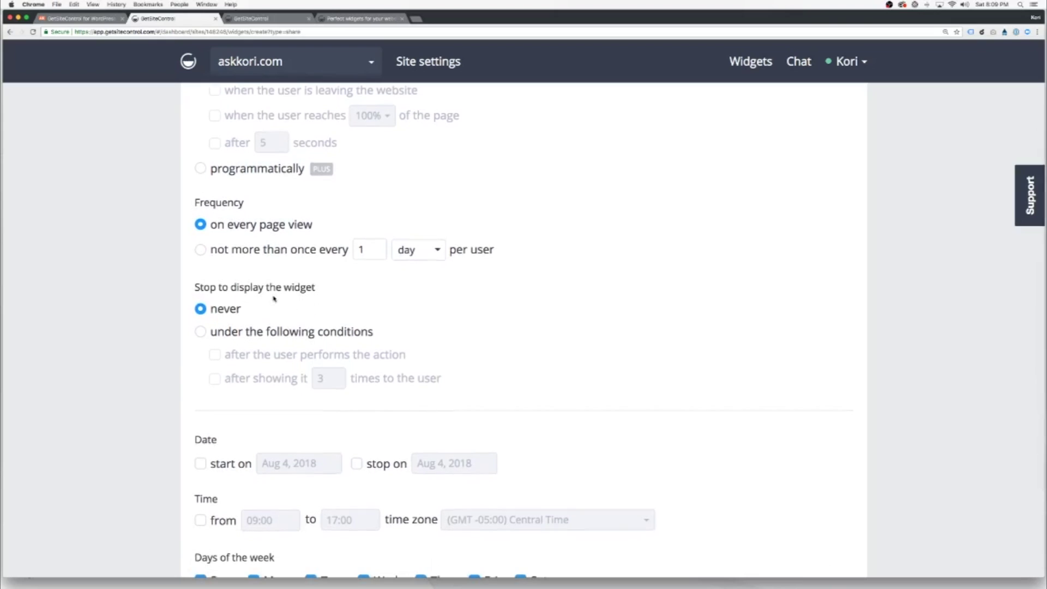
scroll(274, 298, "down", 2)
scroll(273, 297, "down", 1)
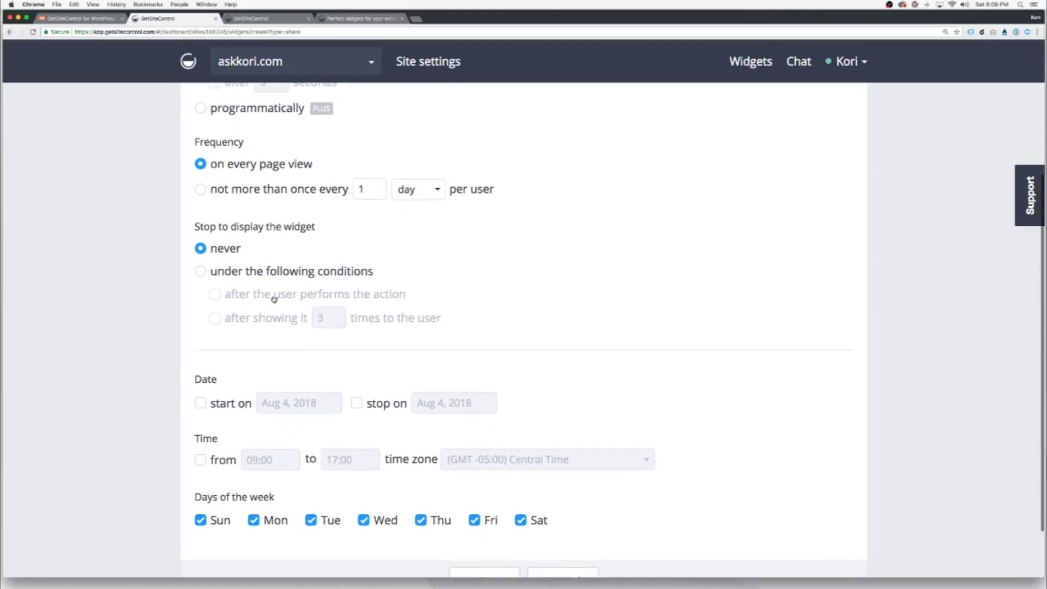
scroll(274, 297, "down", 1)
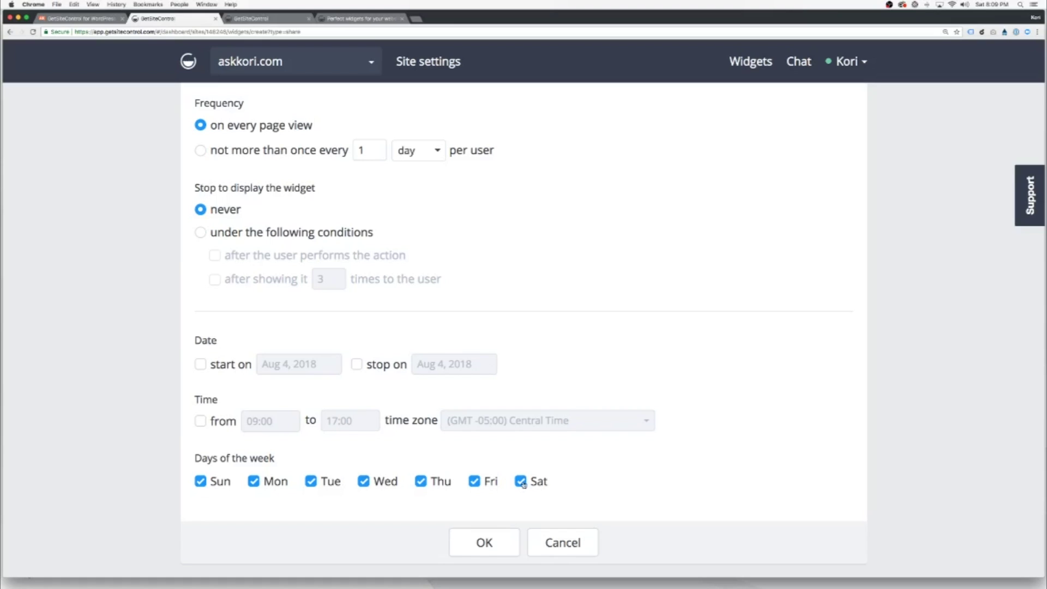
left_click(474, 481)
left_click(421, 481)
left_click(363, 481)
left_click(311, 482)
left_click(255, 482)
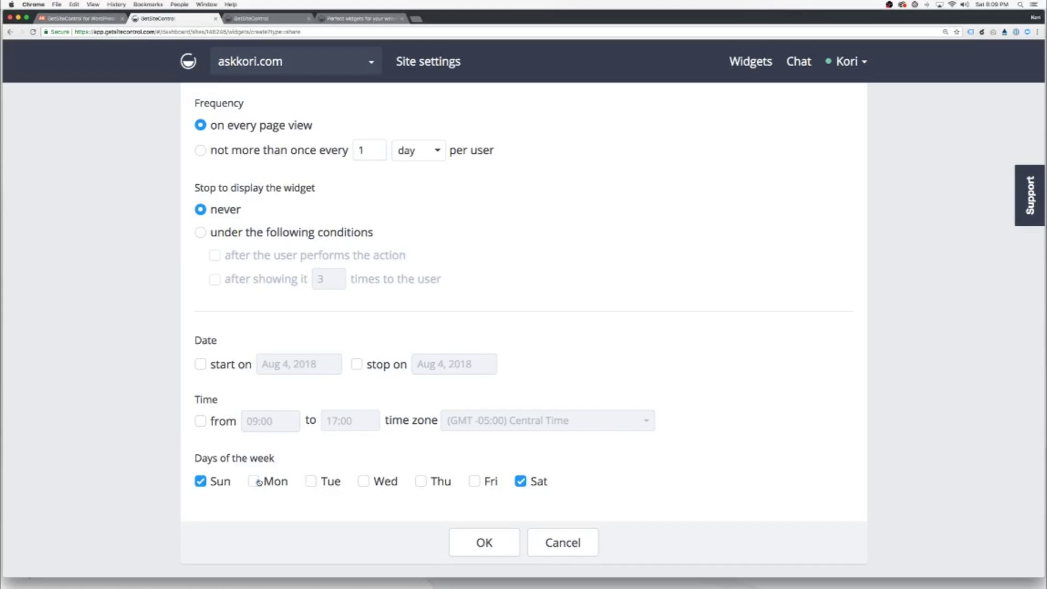
left_click(256, 484)
left_click(310, 483)
left_click(364, 482)
left_click(421, 481)
left_click(476, 482)
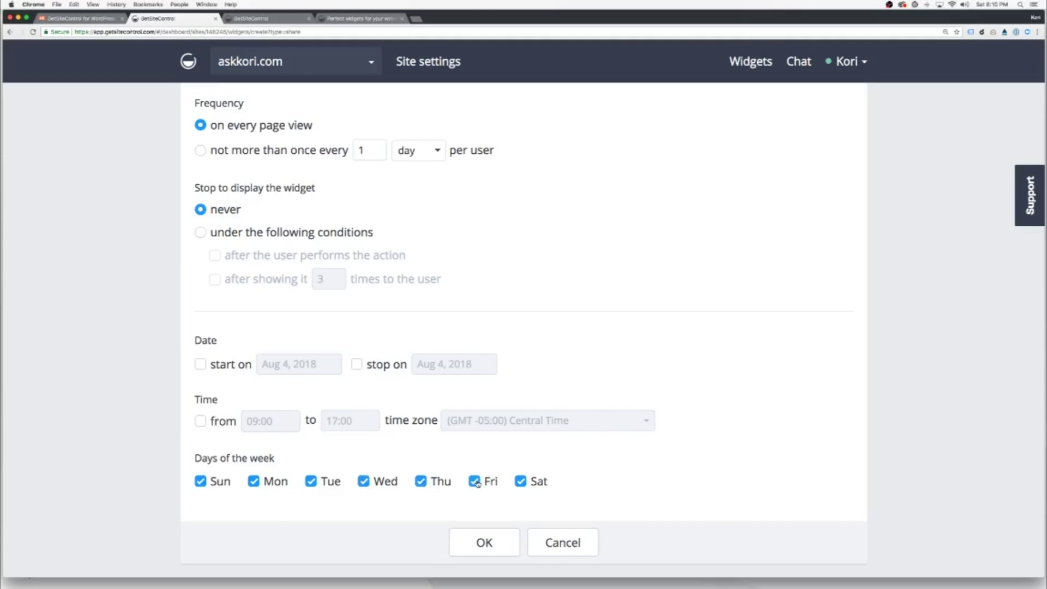
left_click(520, 481)
left_click(200, 481)
left_click(205, 481)
left_click(524, 483)
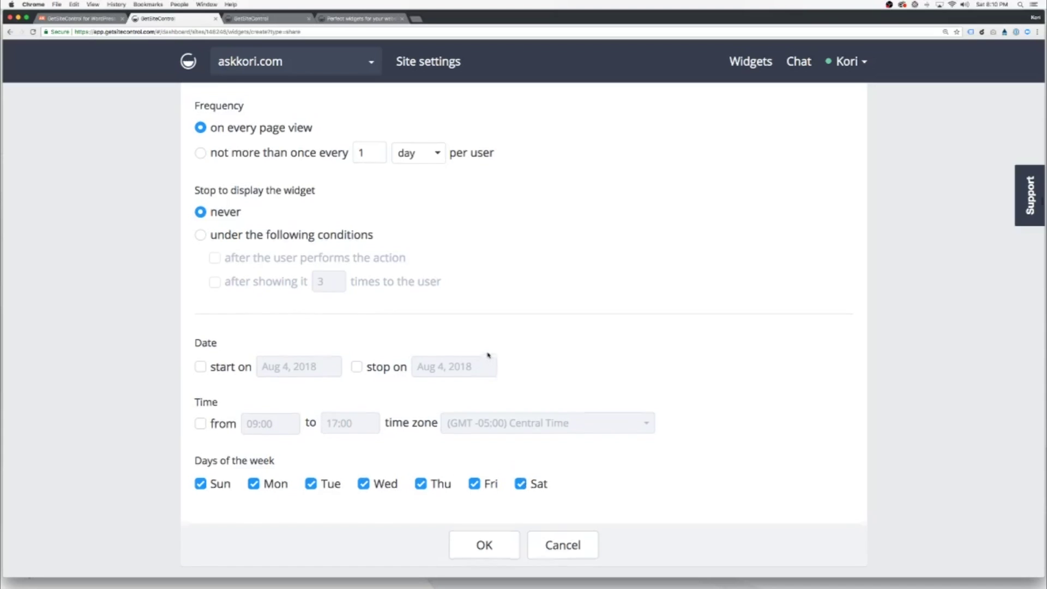
scroll(490, 356, "up", 8)
Review the targeting settings: all askkori.com pages, all visitors
left_click(454, 121)
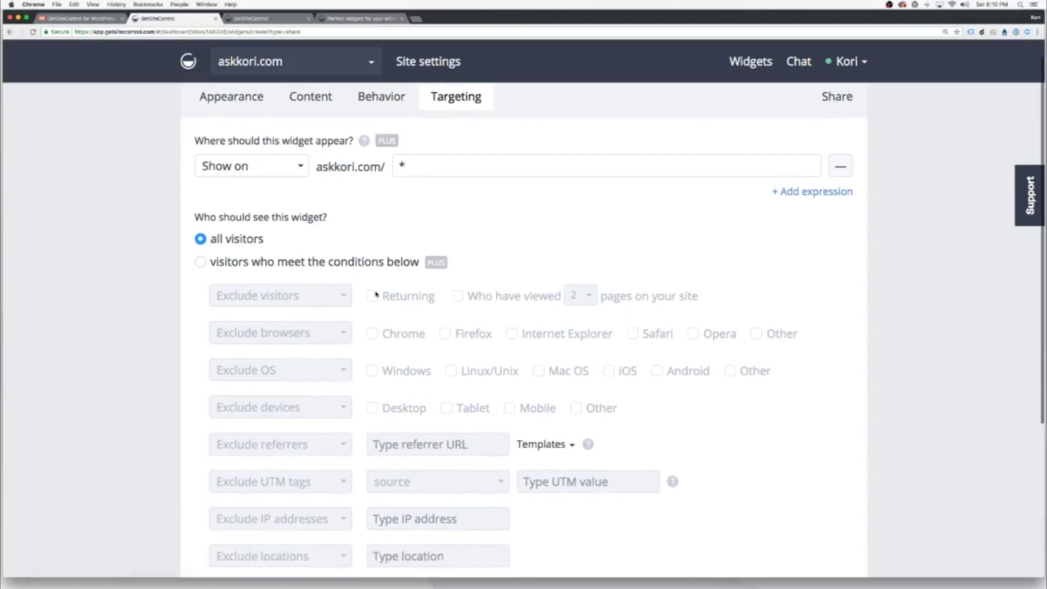
scroll(382, 298, "down", 2)
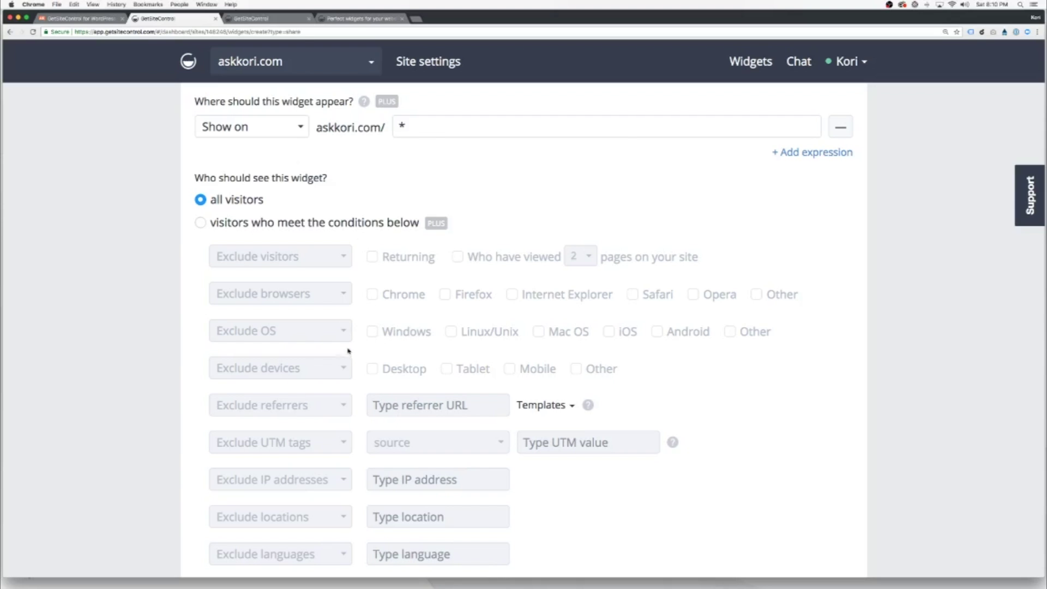
scroll(355, 377, "down", 3)
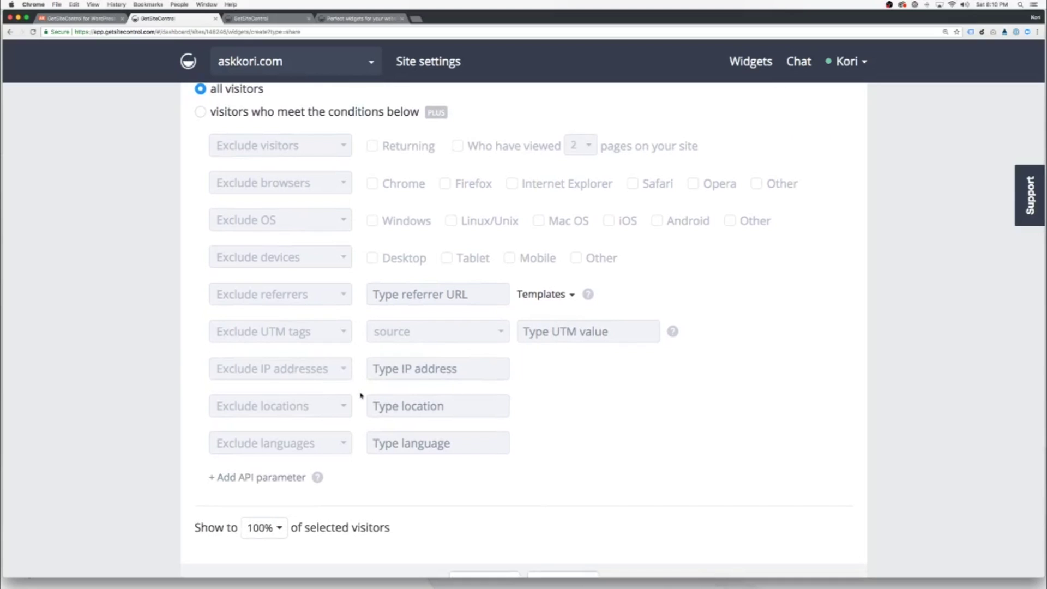
scroll(360, 396, "up", 3)
scroll(360, 396, "up", 3)
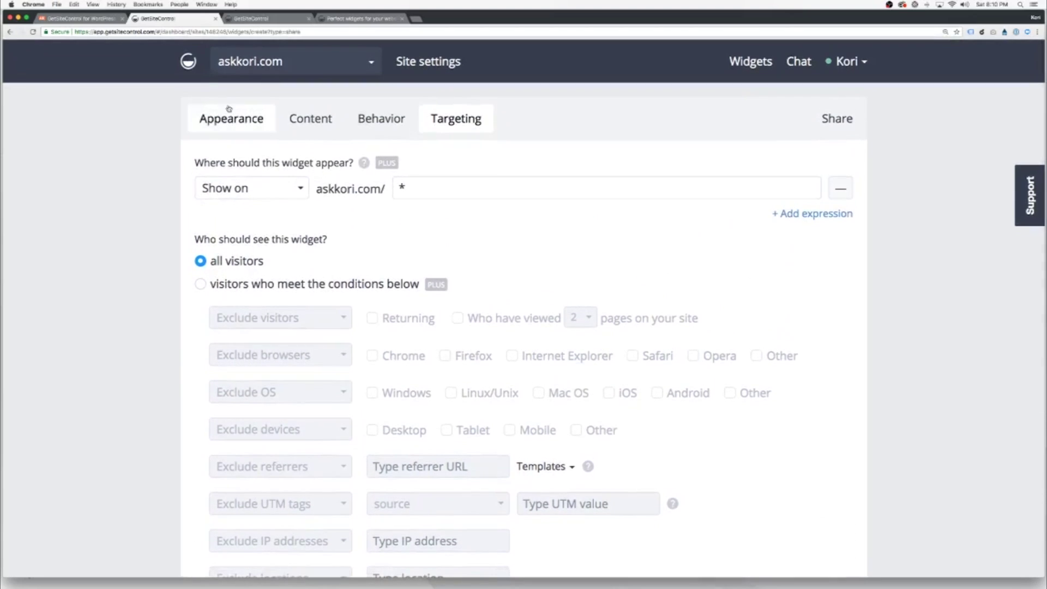
Confirm the left-side appearance, save the Share widget with OK and activate it now
left_click(231, 118)
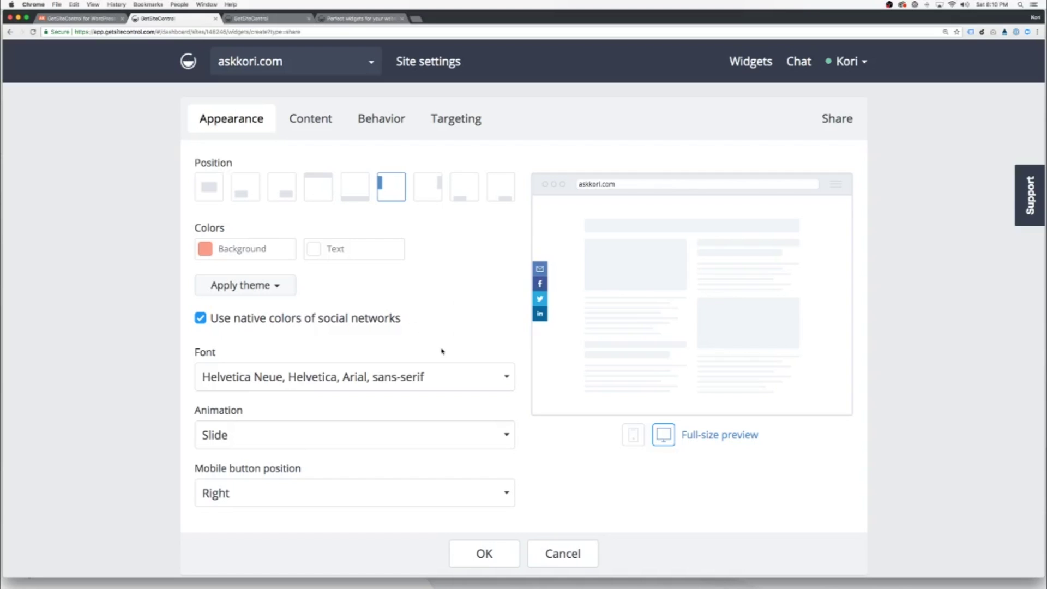
left_click(484, 555)
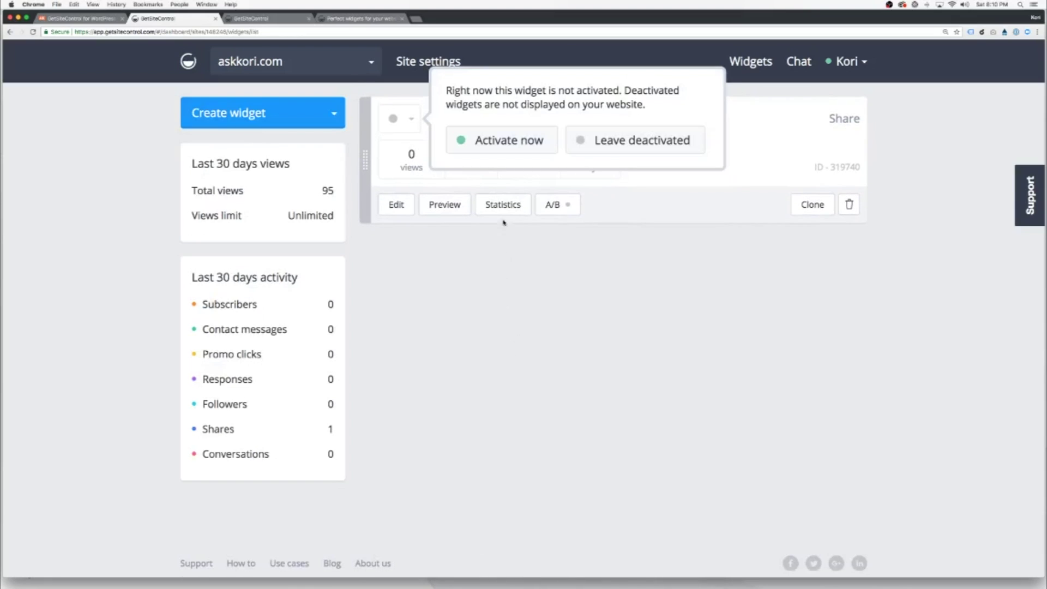
left_click(498, 145)
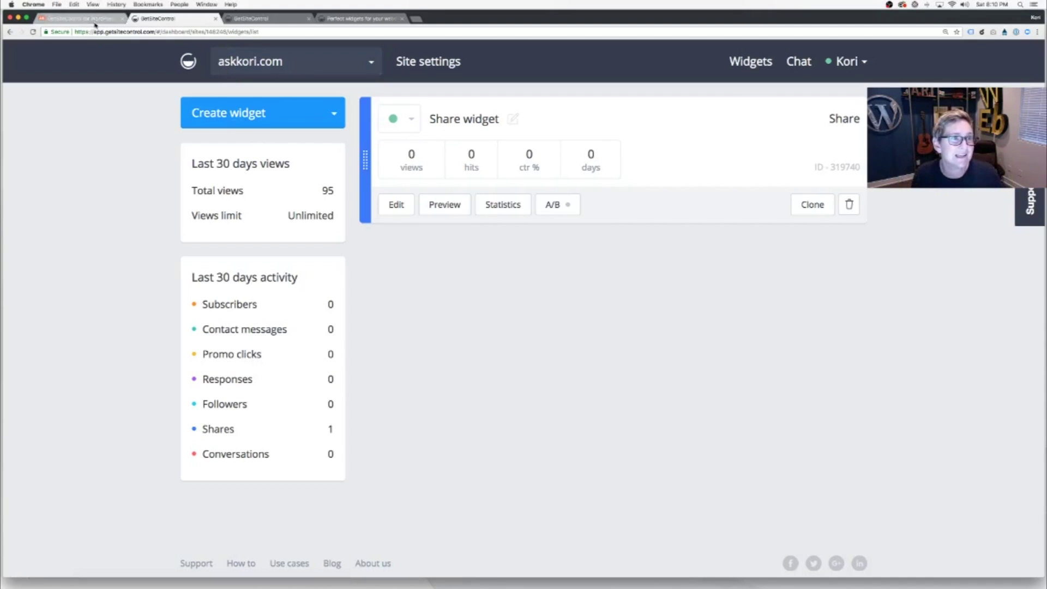
left_click(78, 18)
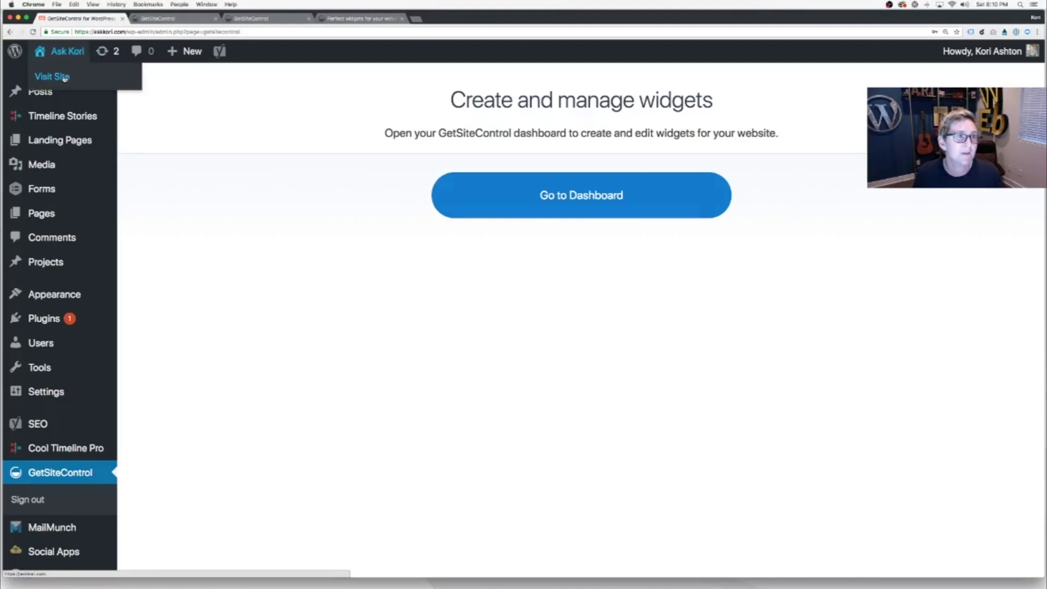
Visit the live askkori.com site and go to the WordPress Wednesday tutorials category
left_click(58, 76)
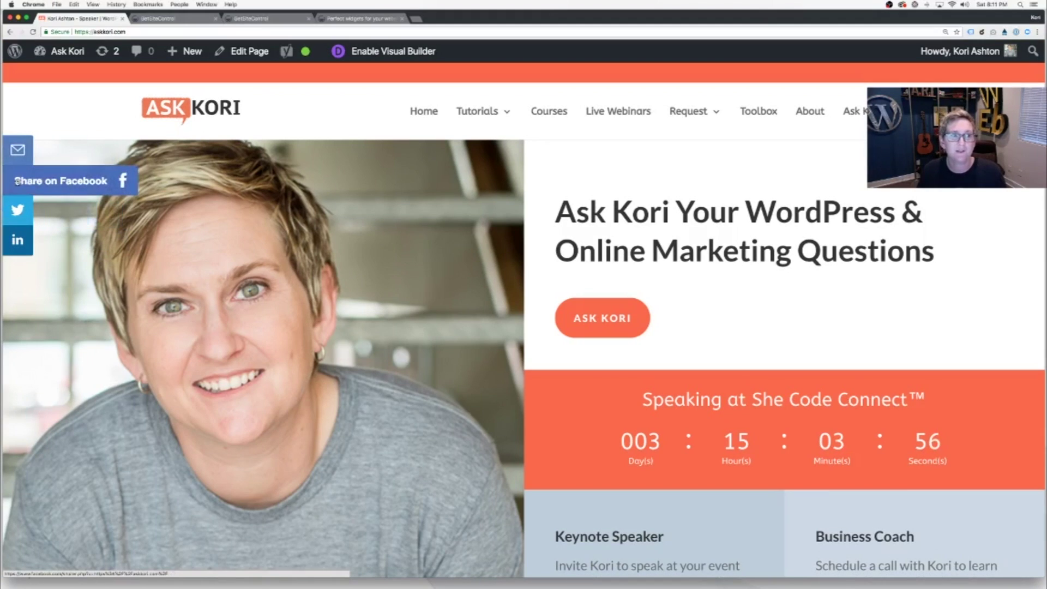
mouse_move(477, 111)
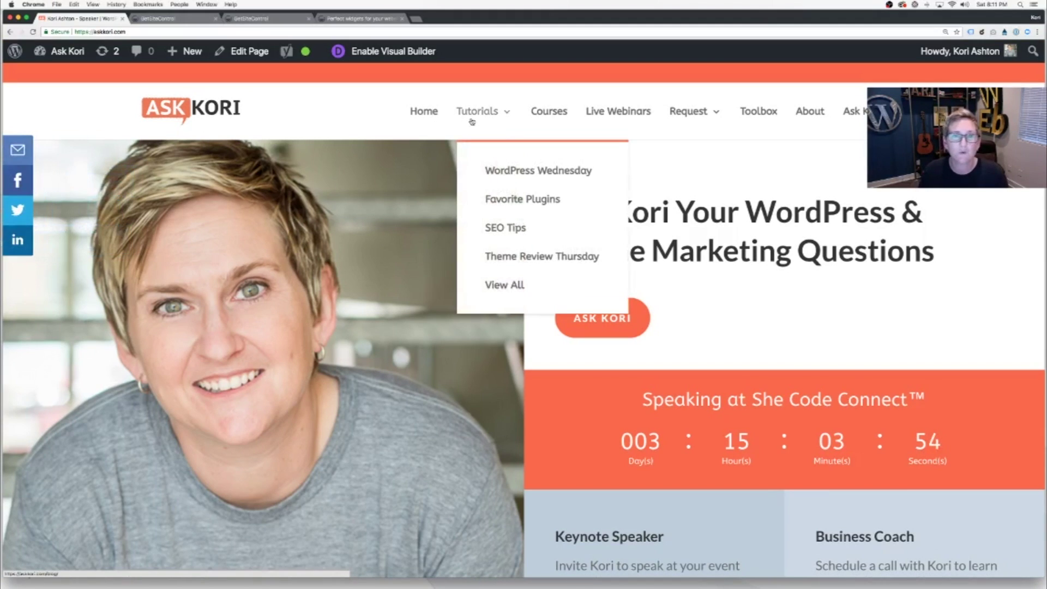
left_click(492, 170)
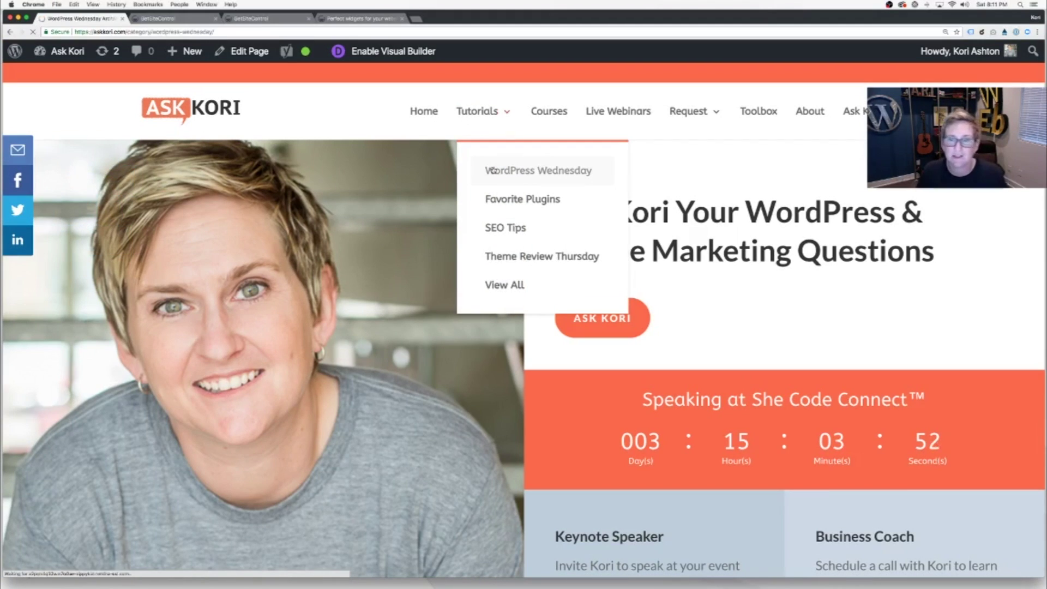
scroll(405, 242, "down", 5)
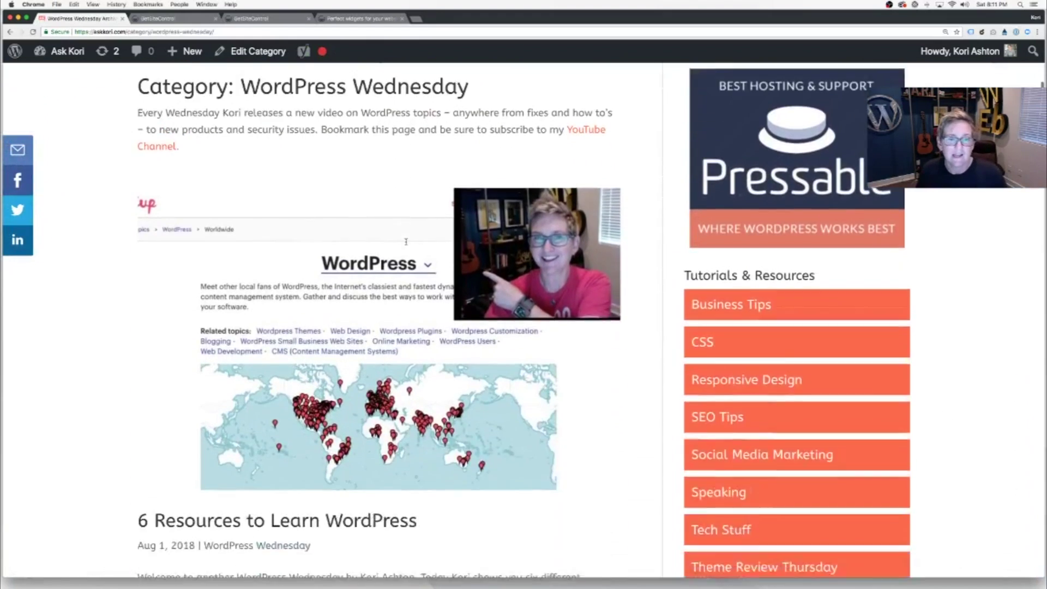
scroll(405, 241, "down", 5)
scroll(401, 253, "down", 1)
Open the '6 Resources to Learn WordPress' post with the share buttons on the left
left_click(395, 278)
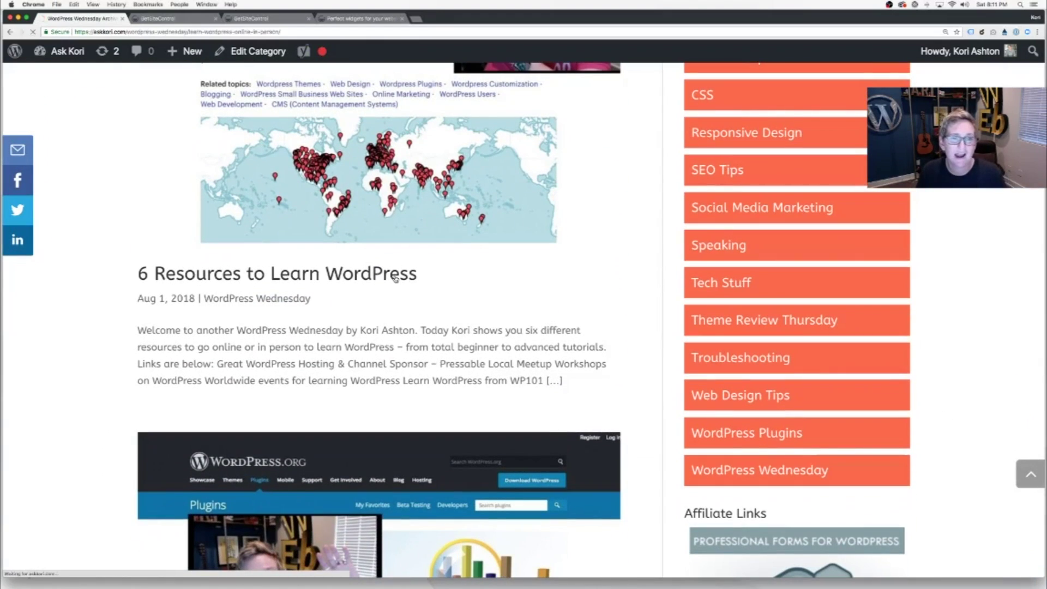
scroll(392, 312, "down", 4)
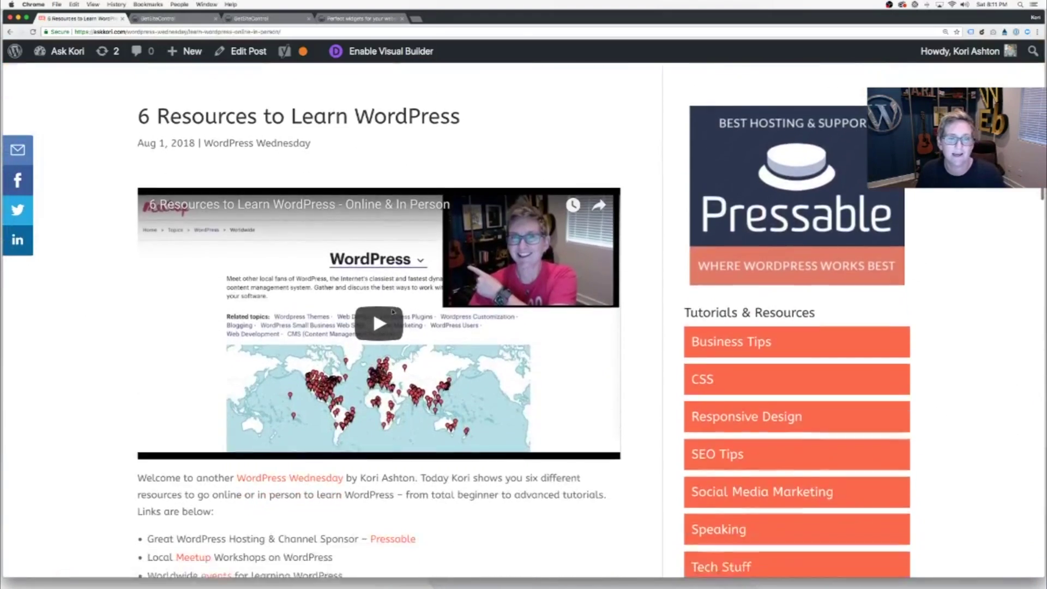
scroll(393, 311, "down", 3)
scroll(393, 311, "down", 3)
scroll(392, 312, "down", 2)
scroll(393, 311, "down", 3)
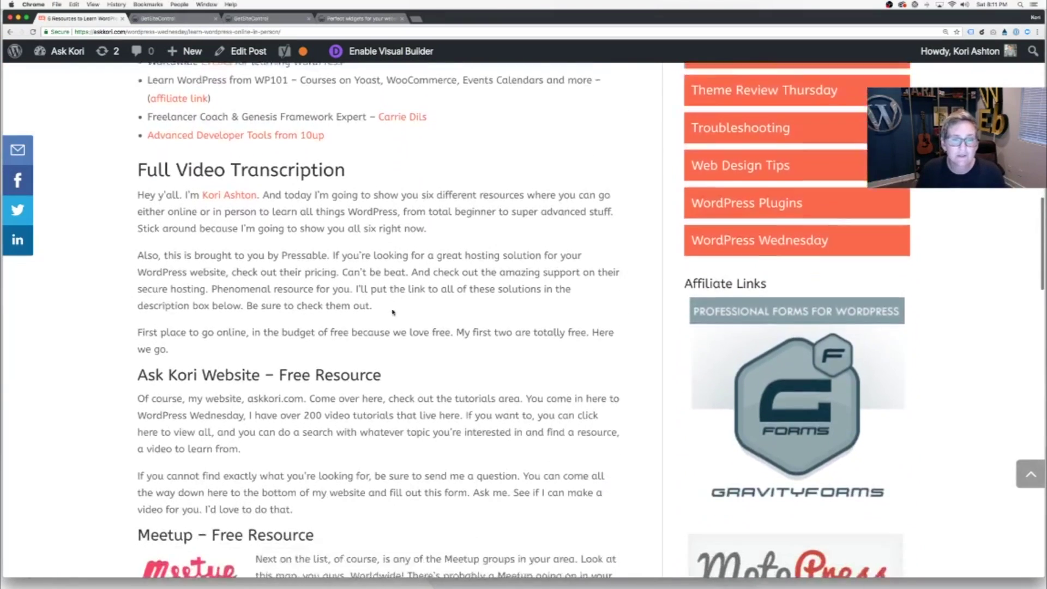
scroll(393, 311, "down", 2)
scroll(393, 312, "down", 1)
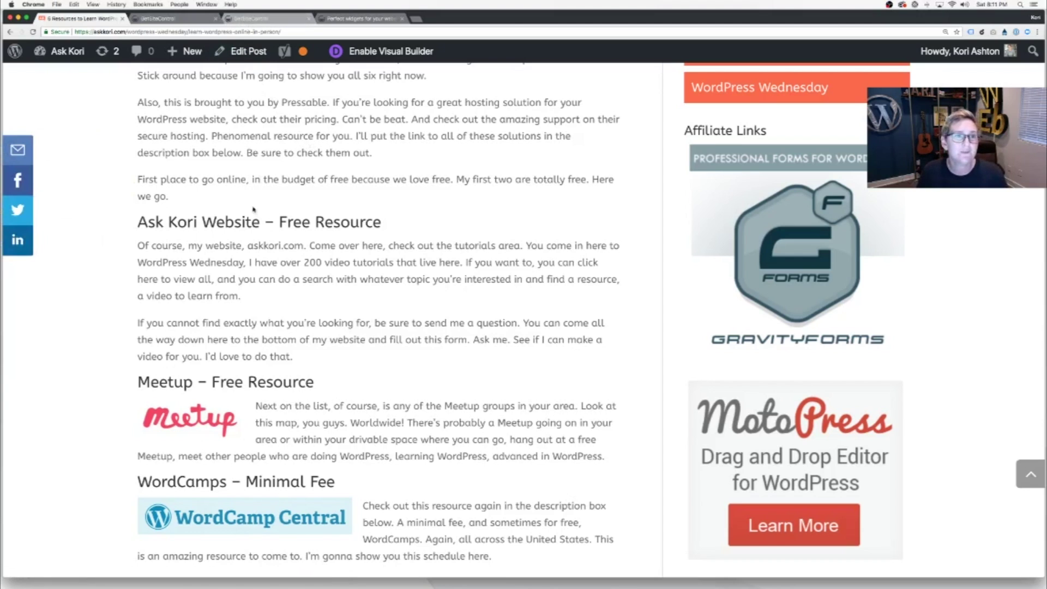
scroll(253, 211, "up", 4)
scroll(312, 257, "up", 5)
scroll(311, 256, "up", 5)
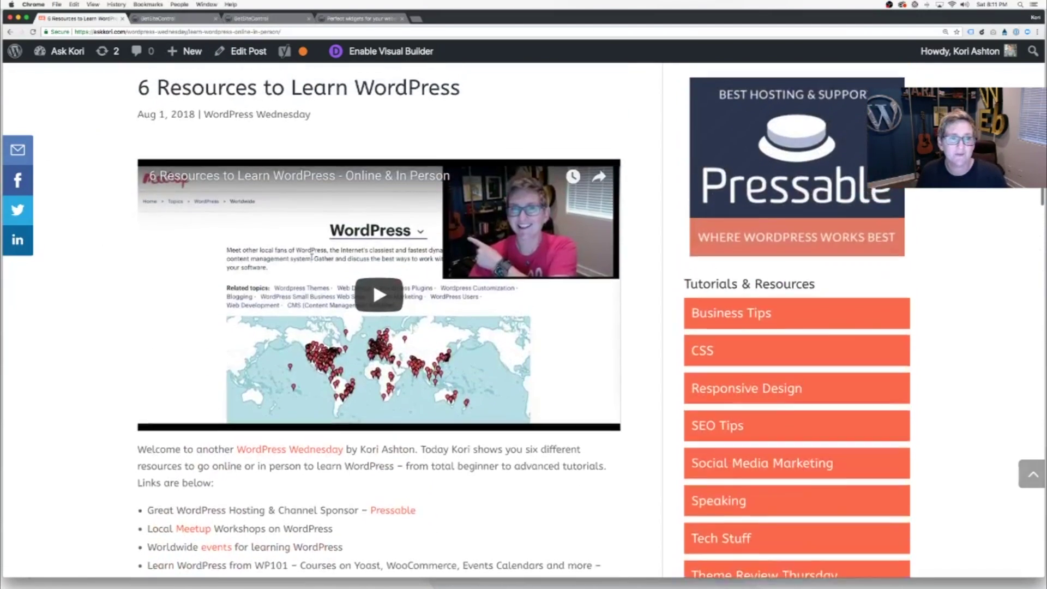
scroll(312, 257, "up", 5)
scroll(312, 258, "up", 3)
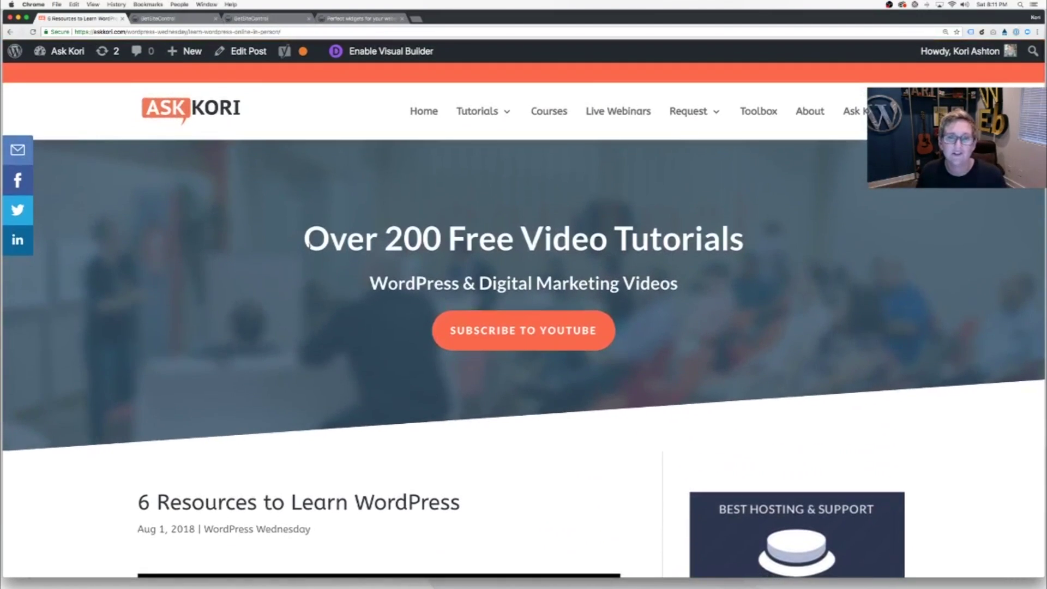